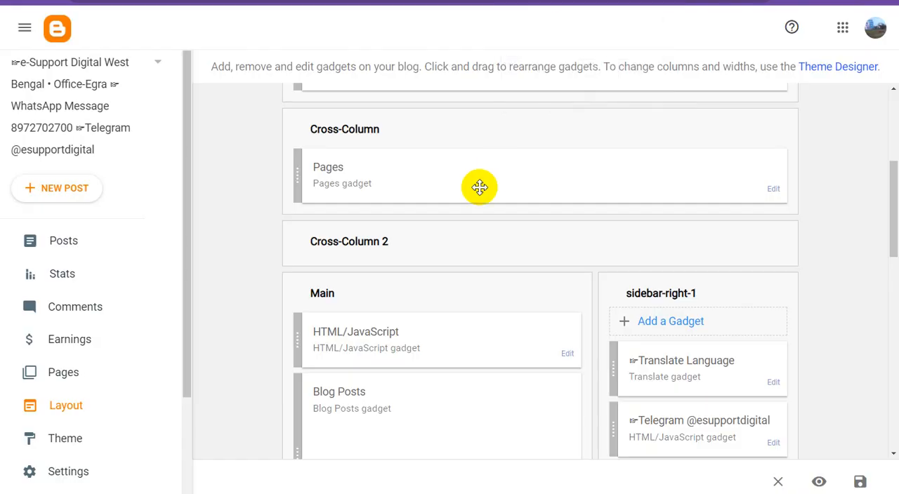
Open the published post "YouTube Video Creator Course" for editing and look through its content for an ad position.
click(87, 249)
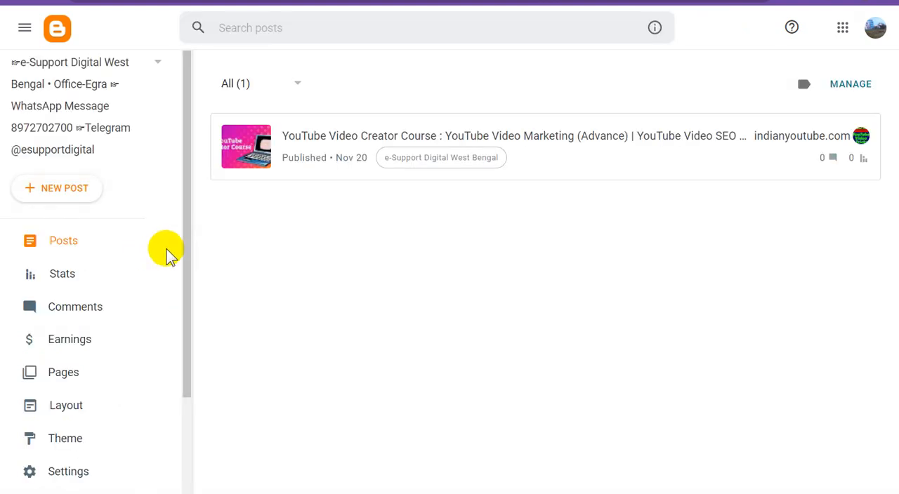
click(490, 134)
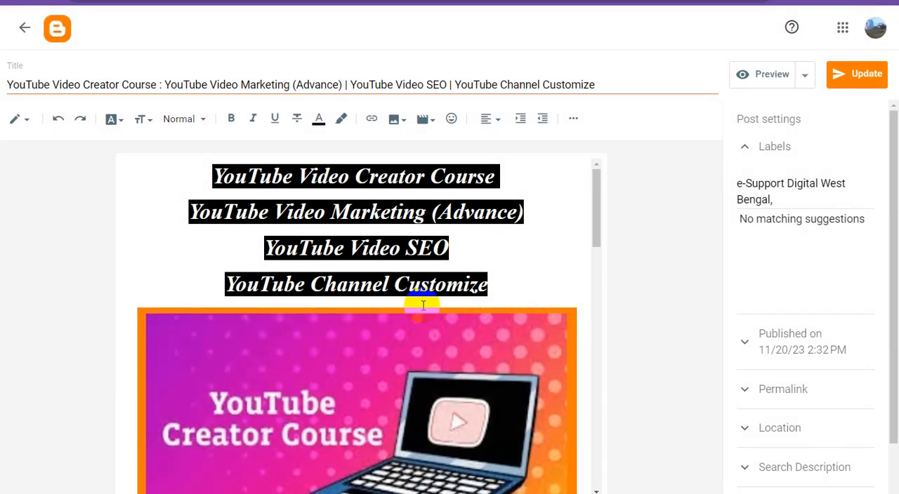
scroll(520, 300, down, 5)
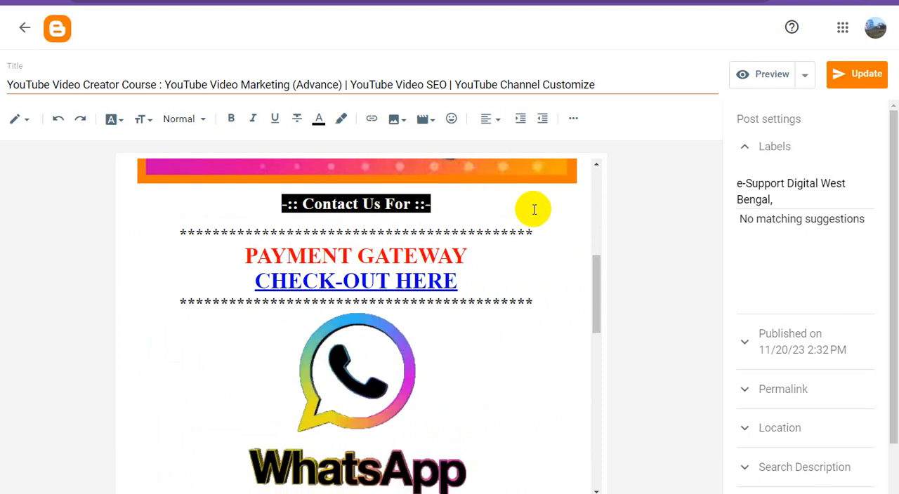
scroll(558, 227, up, 2)
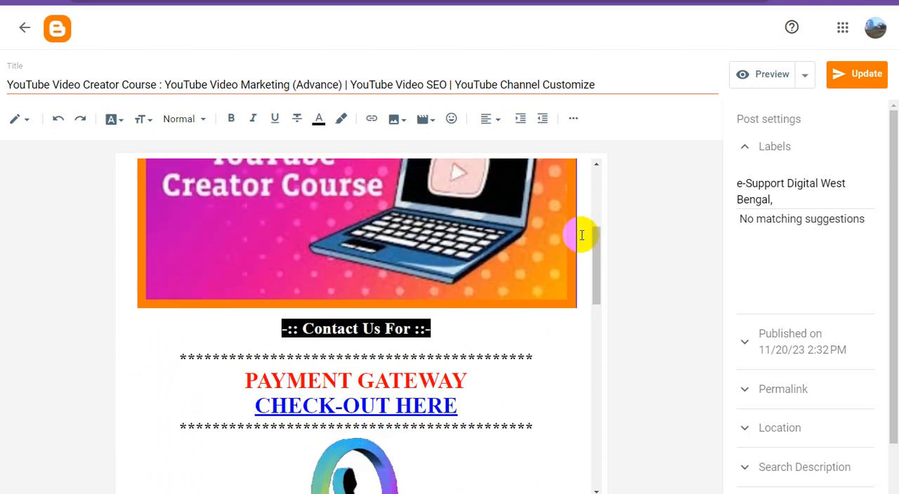
Add the placeholder text "ads1" on a new line directly below the YouTube Creator Course banner image.
click(576, 232)
key(Return)
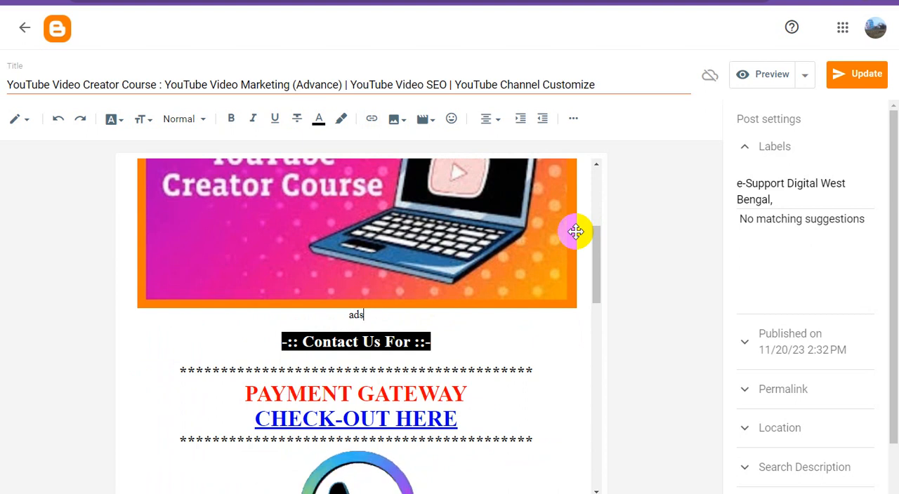
text(ads1)
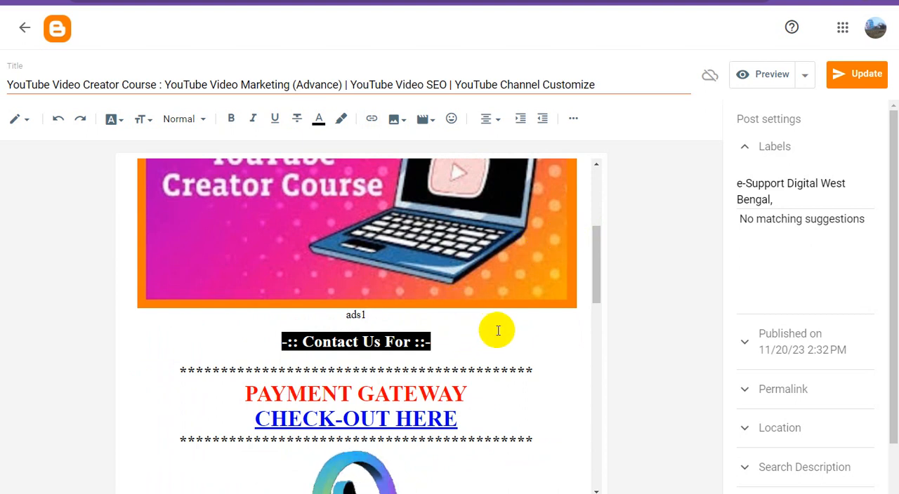
In the post's HTML view, replace the "ads1" placeholder with the copied 300 × 250 iframe ad script and update the post.
scroll(500, 328, down, 4)
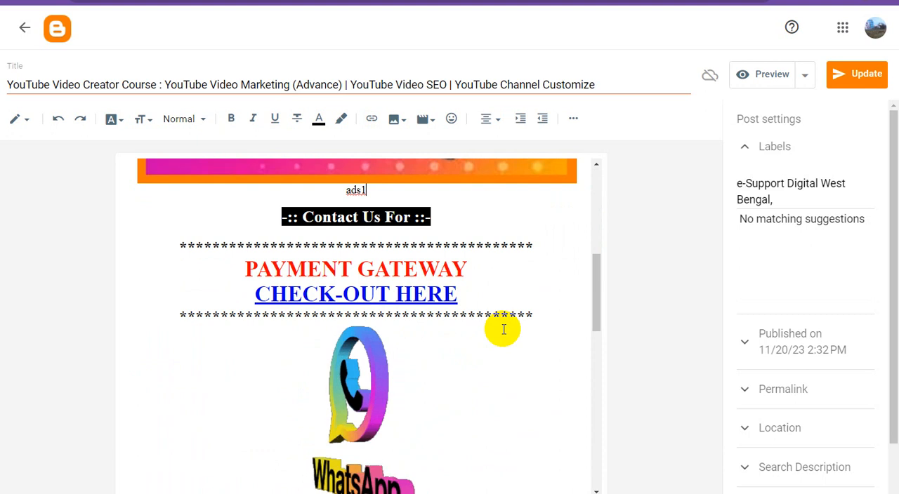
scroll(504, 330, up, 2)
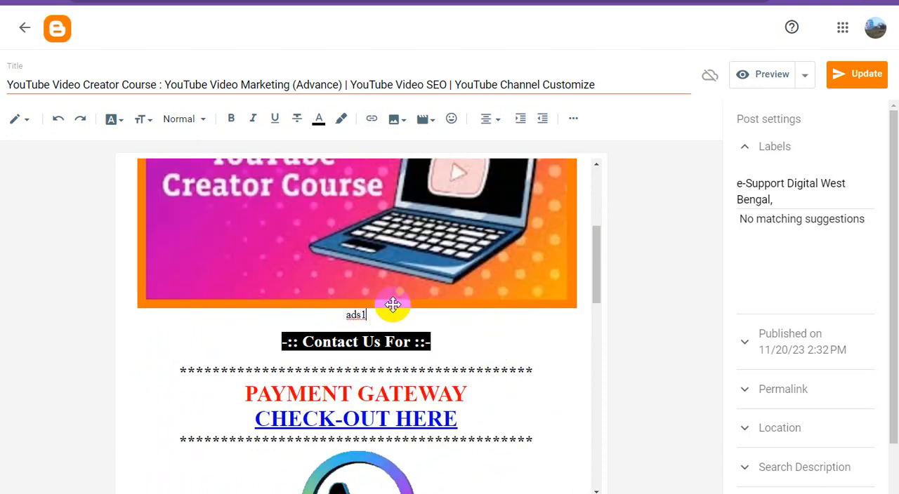
click(26, 123)
click(75, 102)
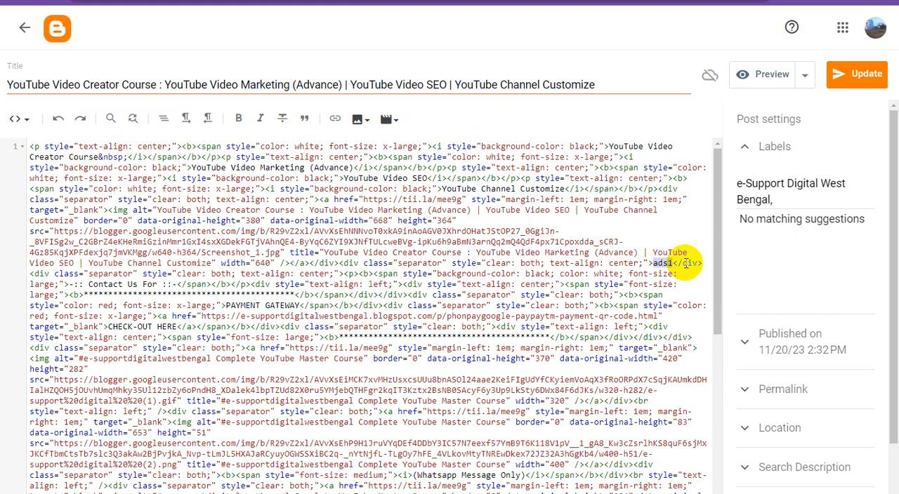
text(<script type="text/javascript">     atOptions = {         'key' : 'fcbb8441c5b6ef98d628162c11ff88de',         'format' : 'iframe',         'height' : 250,         'width' : 300,         'params' : {}     };     document.write('<scr' + 'ipt type="text/javascript" src="//inventorypikepockets.com/fcbb8441c5b6ef98d628162c11ff88de/invoke.js"></scr' + 'ipt>'); </script>)
click(858, 78)
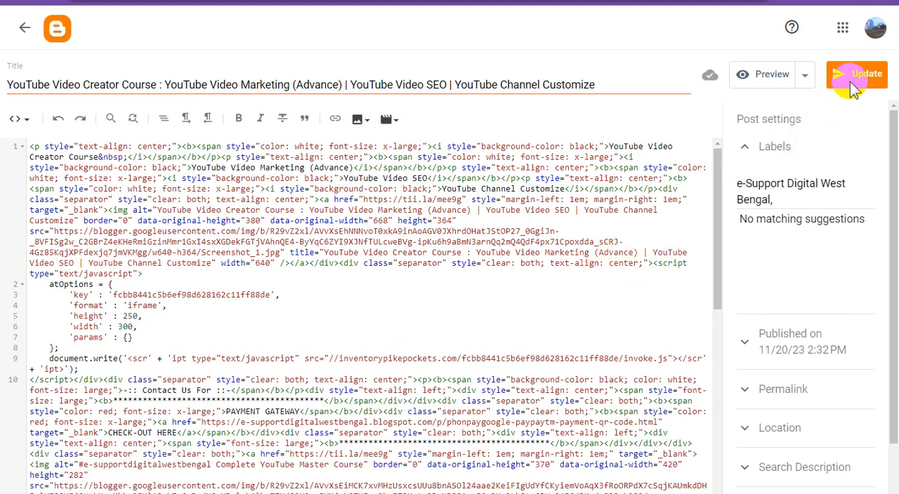
Preview the post, examine the ad area between the banner image and the contact section, and leave the preview.
click(769, 82)
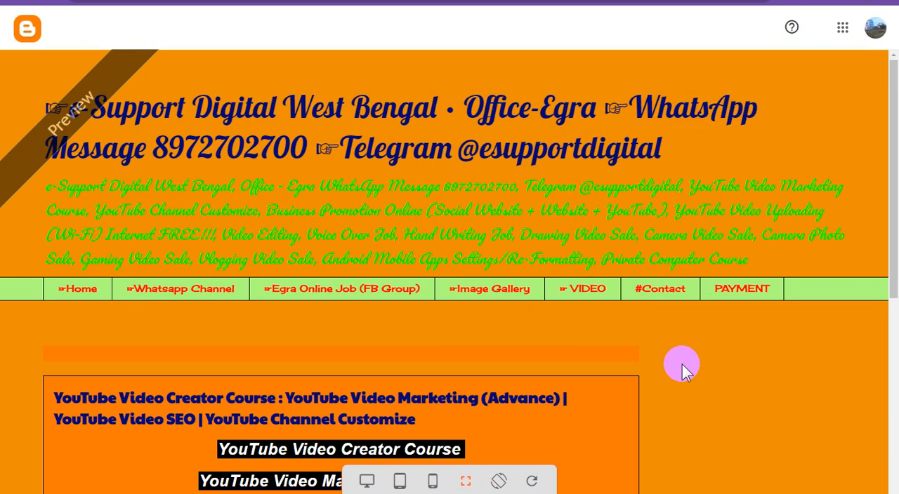
scroll(583, 356, down, 3)
scroll(600, 354, down, 3)
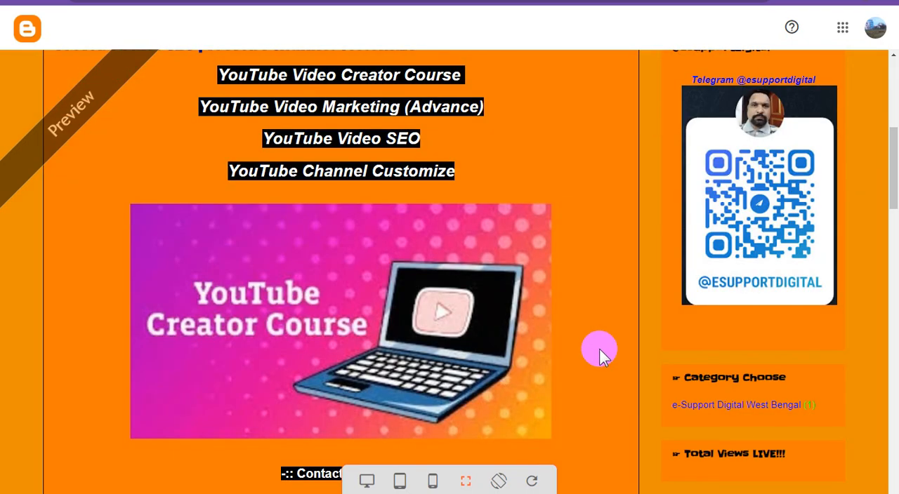
scroll(605, 339, down, 2)
scroll(606, 337, down, 3)
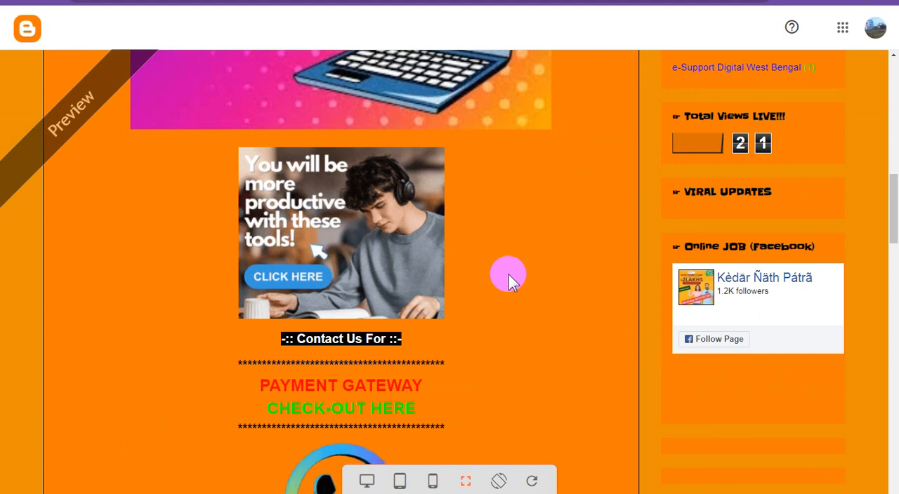
scroll(508, 279, up, 2)
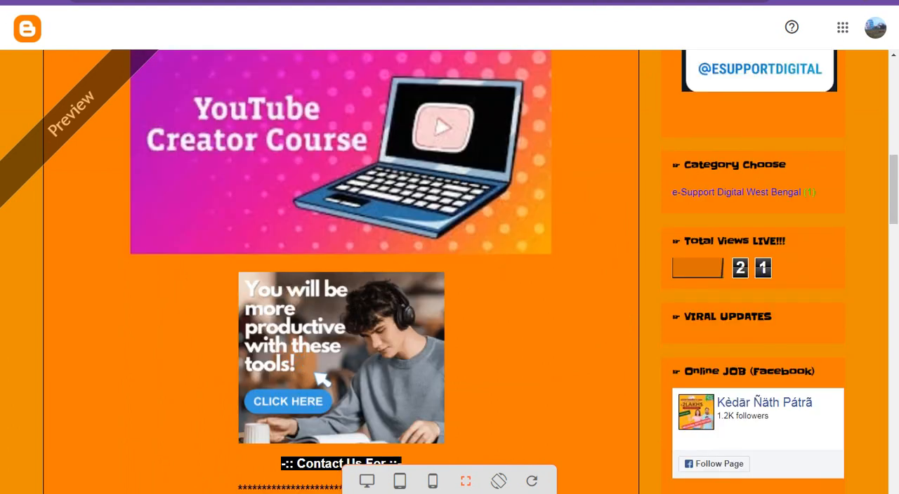
click(632, 1)
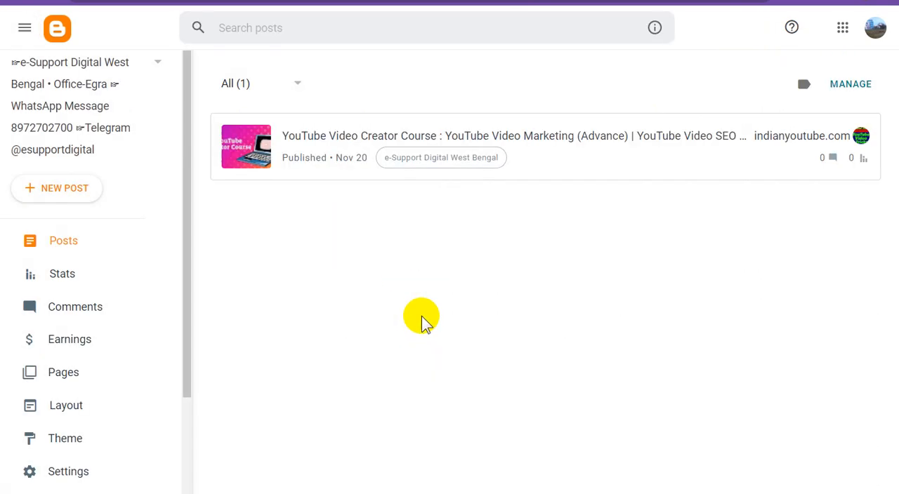
Open the Telegram page in Compose view and add the placeholder text "ads" below the QR code image.
click(75, 376)
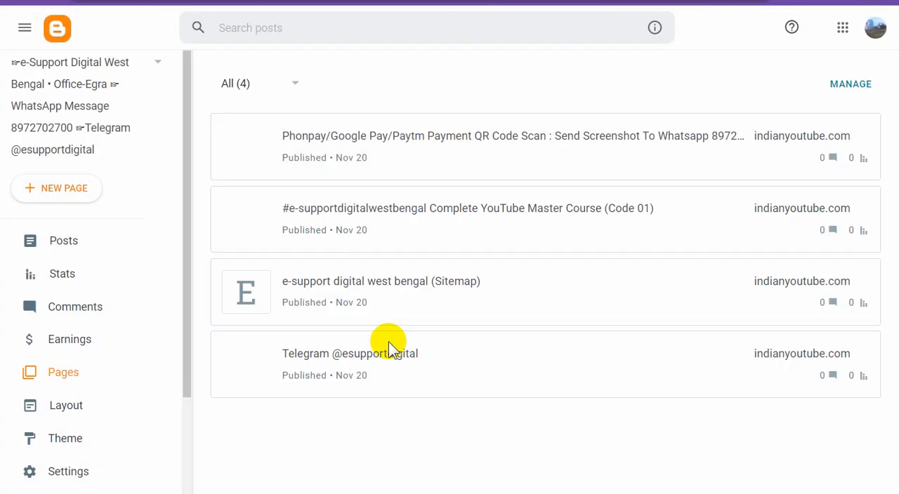
click(405, 356)
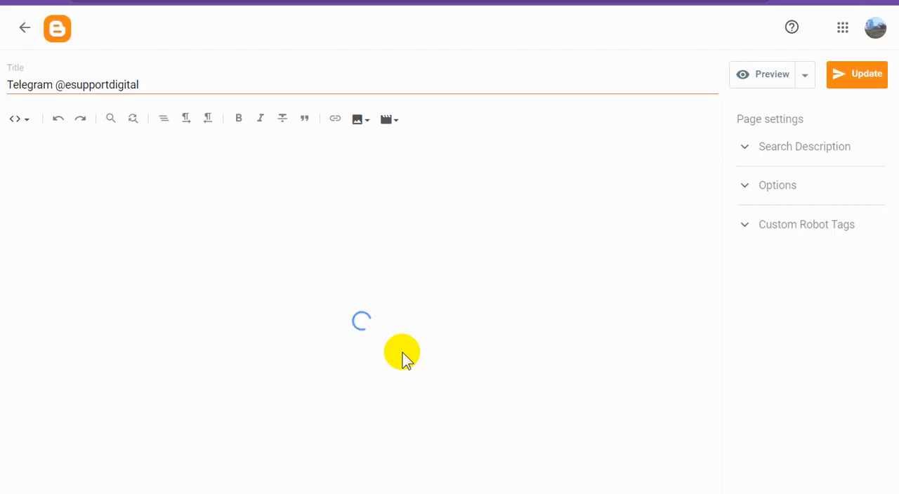
click(21, 121)
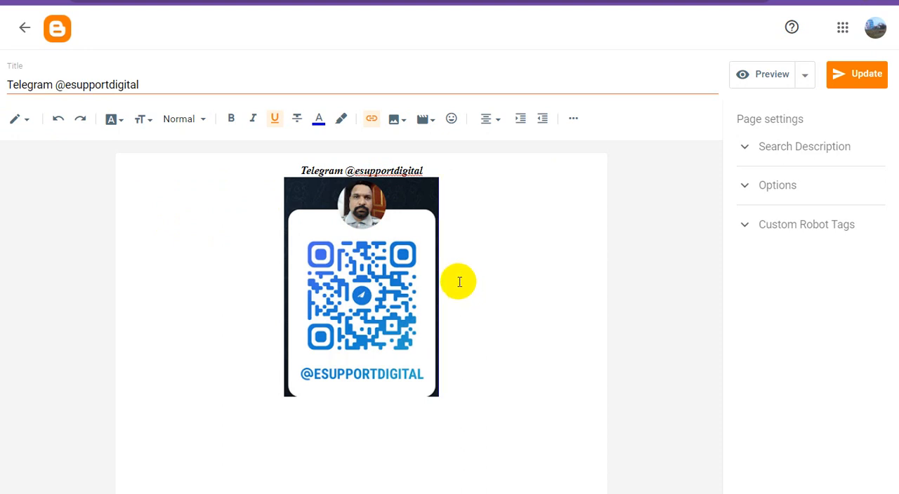
text(s)
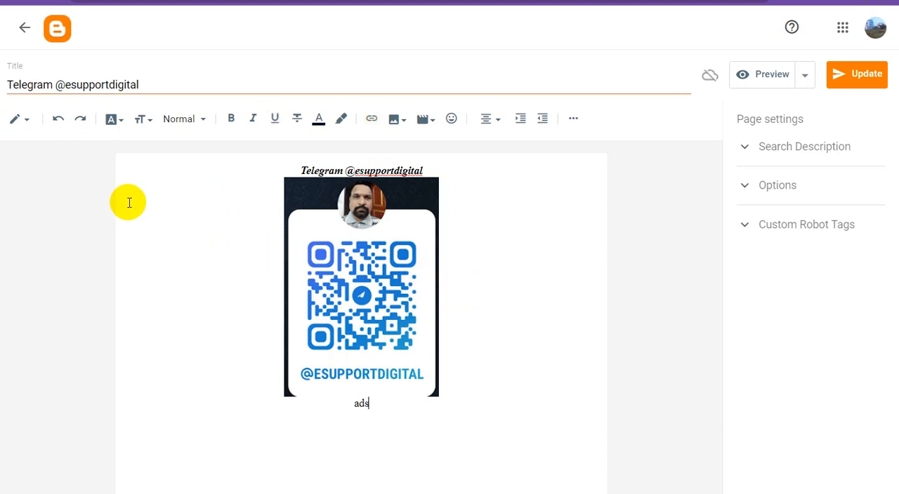
In the Telegram page's HTML, replace "ads" with the copied 300 × 250 ad script, update the page and return to the page list.
click(24, 125)
click(44, 106)
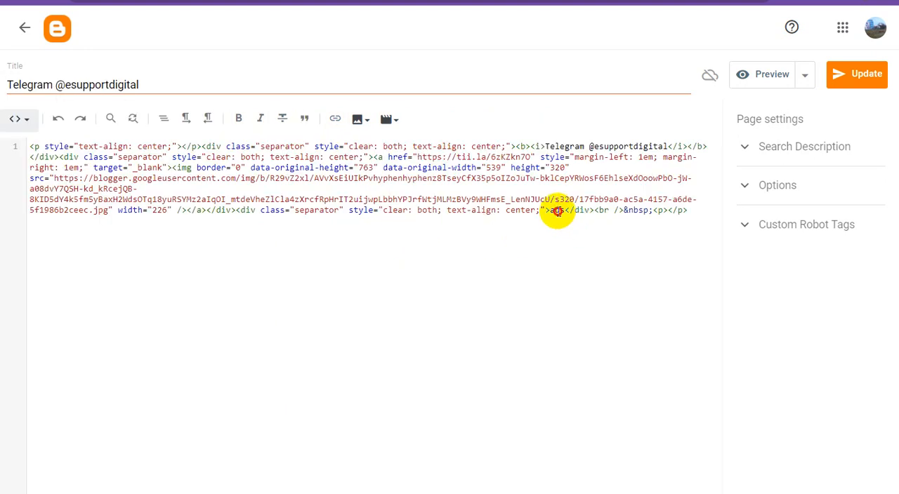
text(<script type="text/javascript">     atOptions = {         'key' : 'fcbb8441c5b6ef98d628162c11ff88de',         'format' : 'iframe',         'height' : 250,         'width' : 300,         'params' : {}     };     document.write('<scr' + 'ipt type="text/javascript" src="//inventorypikepockets.com/fcbb8441c5b6ef98d628162c11ff88de/invoke.js"></scr' + 'ipt>'); </script>)
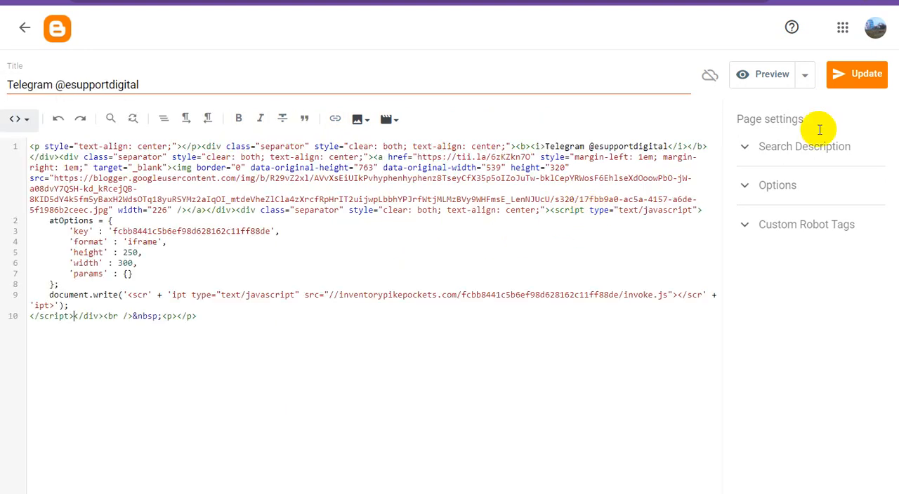
click(858, 84)
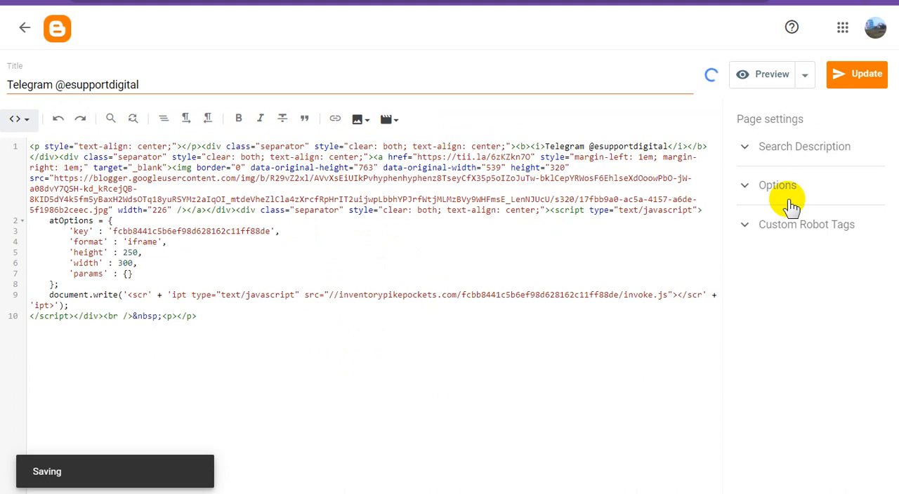
click(24, 27)
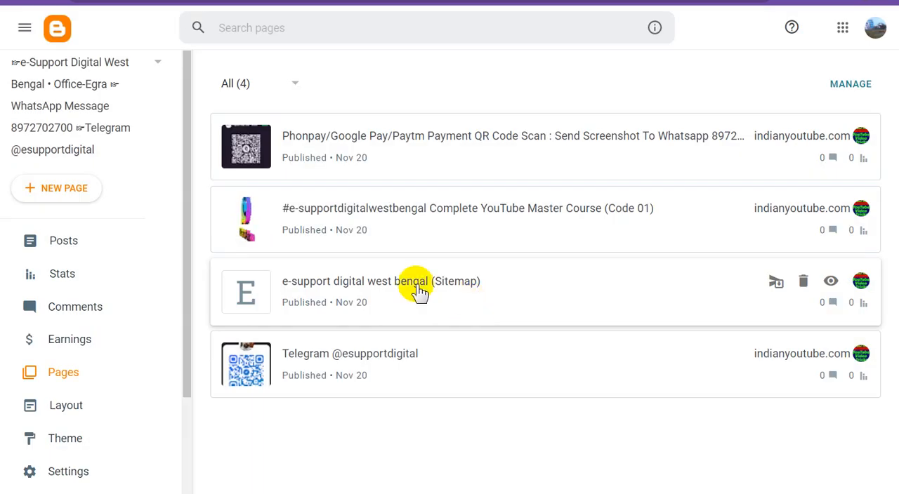
Open the Complete YouTube Master Course (Code 01) page in Compose view and add "ads" below the payment gateway block preceding the course title.
click(415, 209)
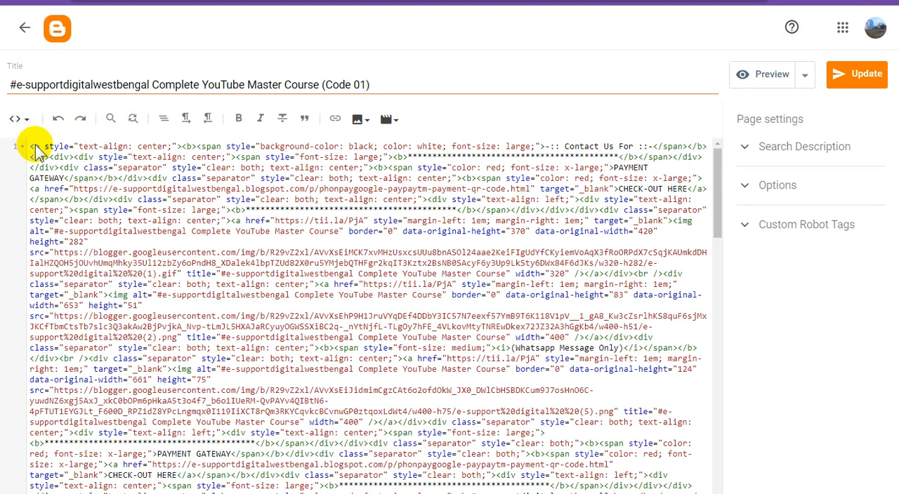
click(19, 119)
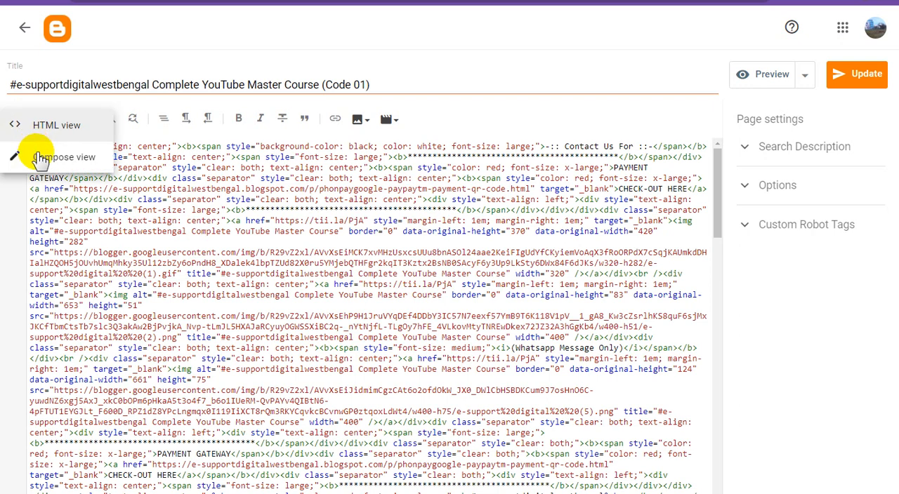
click(41, 159)
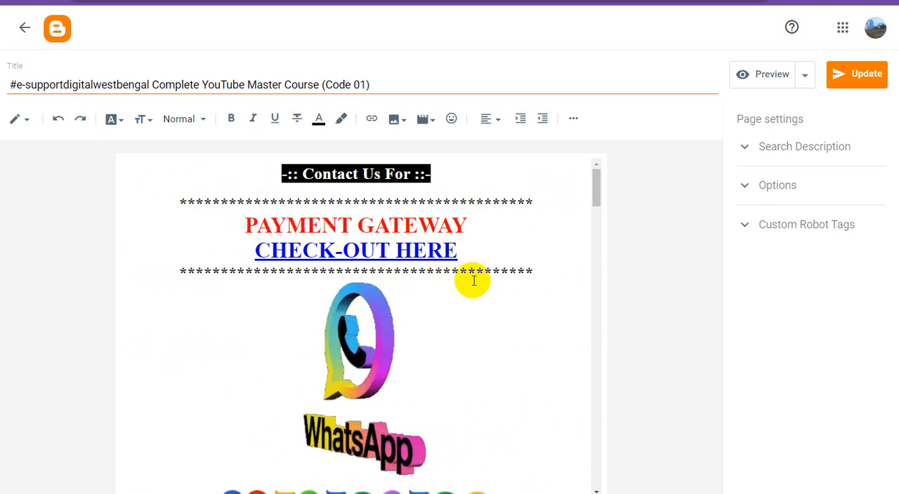
scroll(488, 286, down, 5)
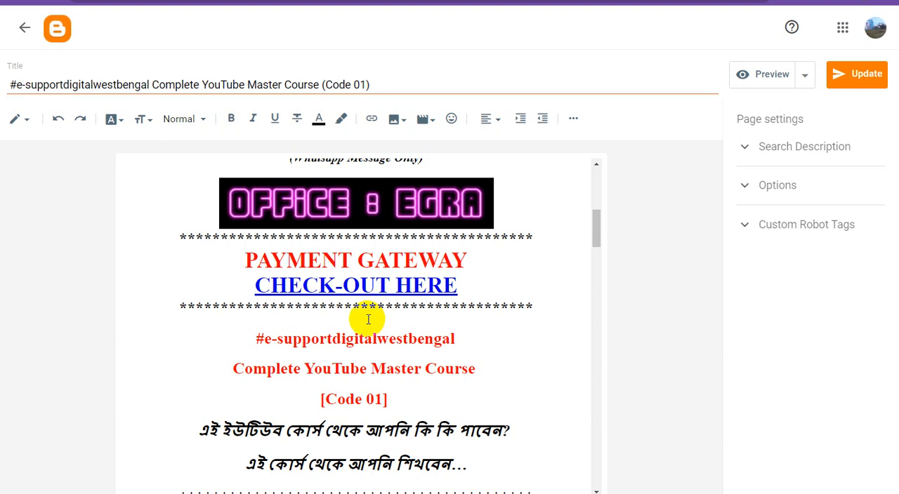
click(369, 315)
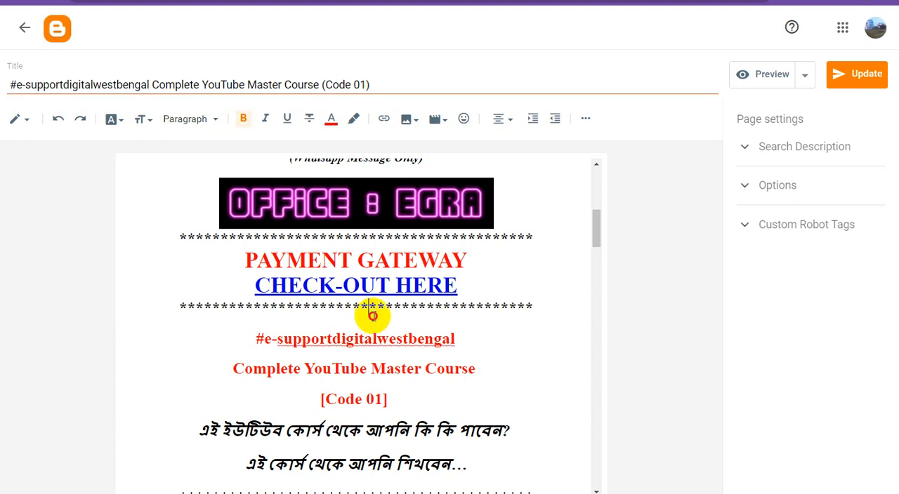
click(545, 303)
key(Return)
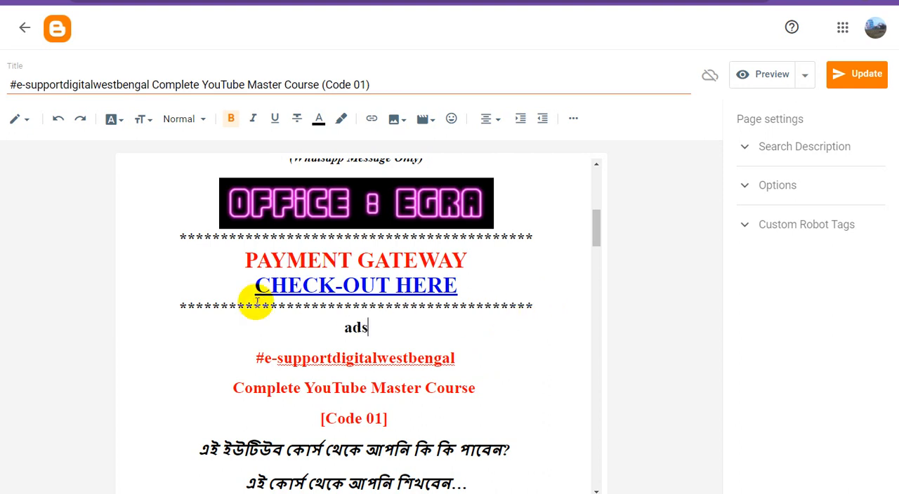
In the course page's HTML, replace the "ads" placeholder with the copied 300 × 250 iframe ad script and update the page.
click(25, 124)
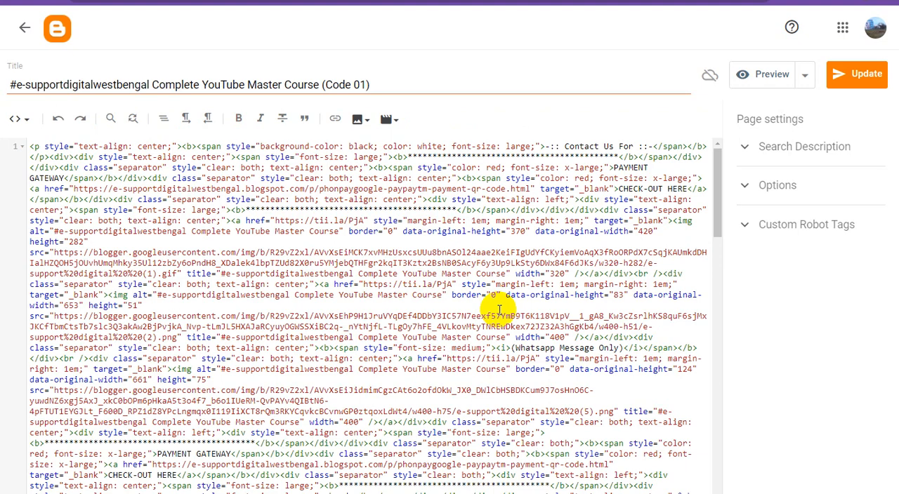
scroll(498, 309, down, 2)
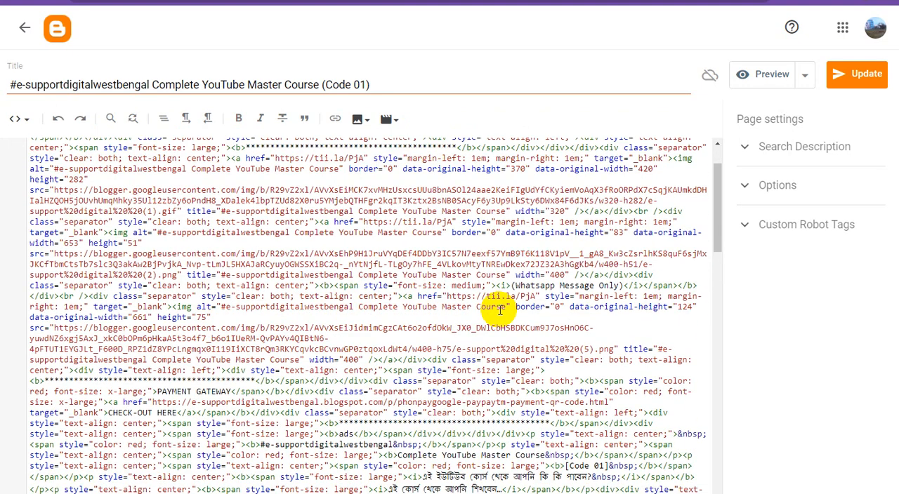
scroll(498, 309, down, 2)
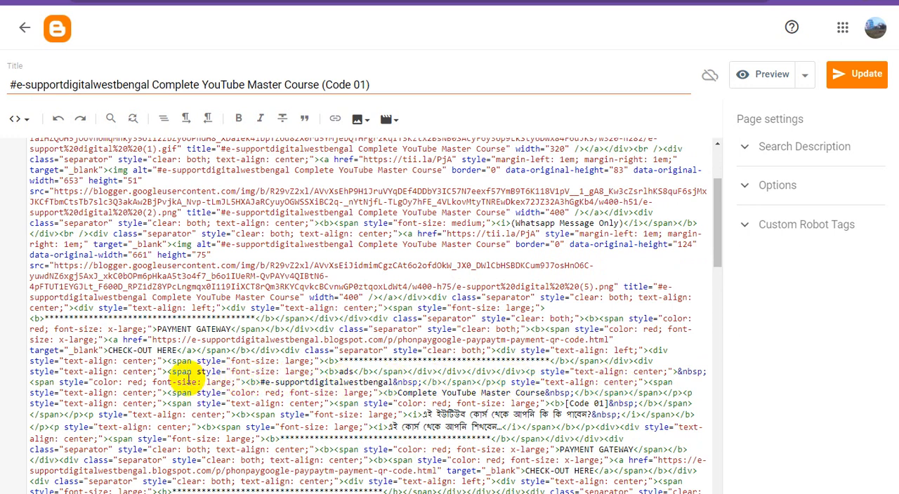
double_click(345, 372)
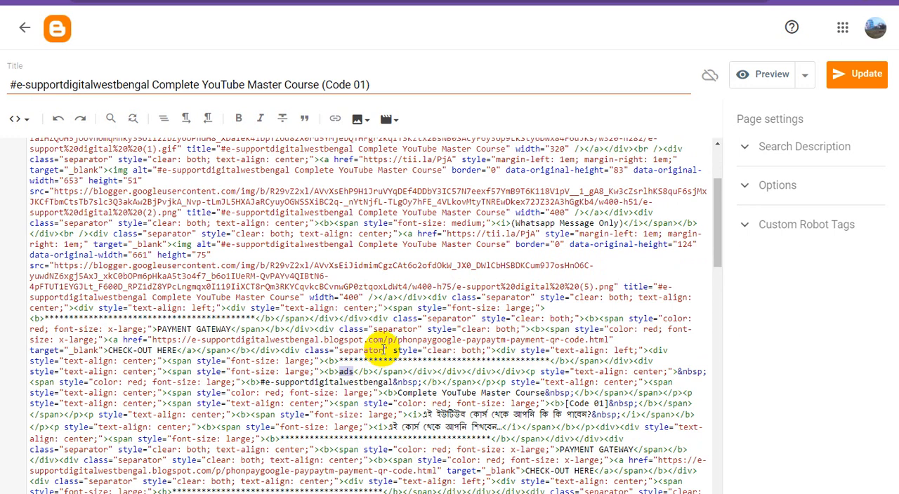
text(<script type="text/javascript"> 	atOptions = { 		'key' : 'fcbb8441c5b6ef98d628162c11ff88de', 		'format' : 'iframe', 		'height' : 250, 		'width' : 300, 		'params' : {} 	}; 	document.write('<scr' + 'ipt type="text/javascript" src="//inventorypikepockets.com/fcbb8441c5b6ef98d628162c11ff88de/invoke.js"></scr' + 'ipt>'); </script>)
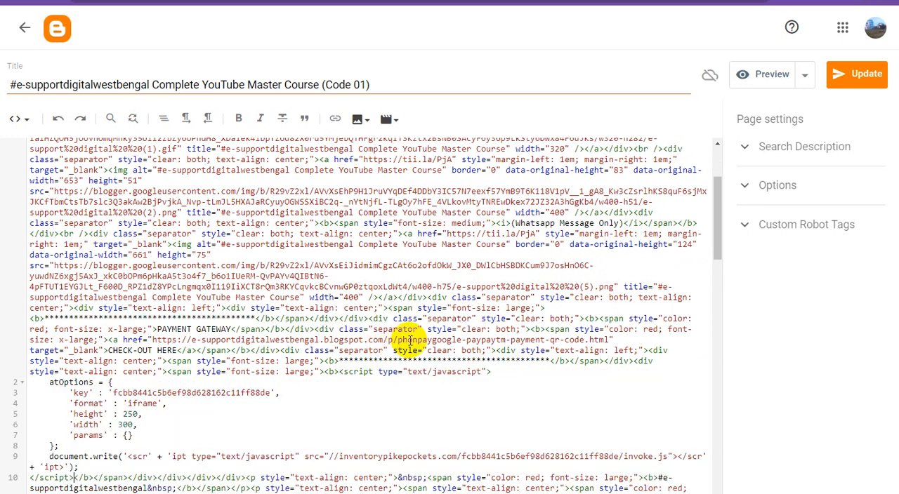
click(851, 77)
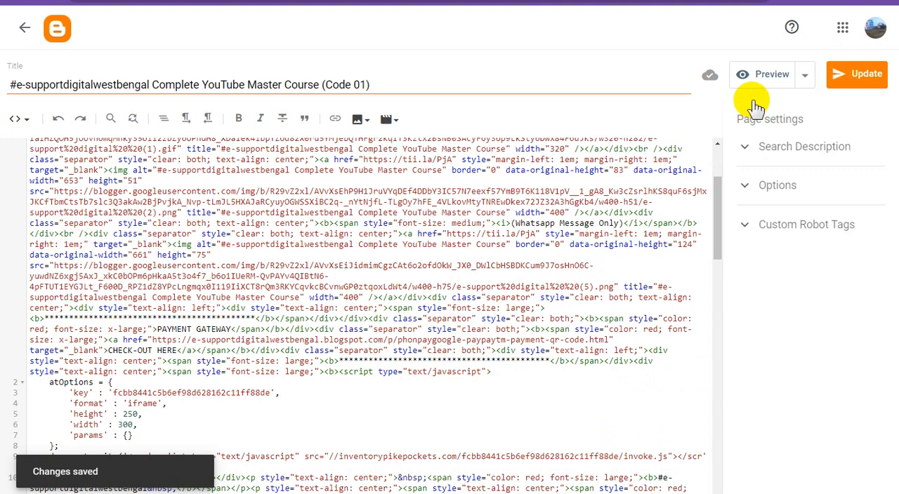
Preview the course page, check the ad area below the payment gateway block, and return to the page list.
click(766, 81)
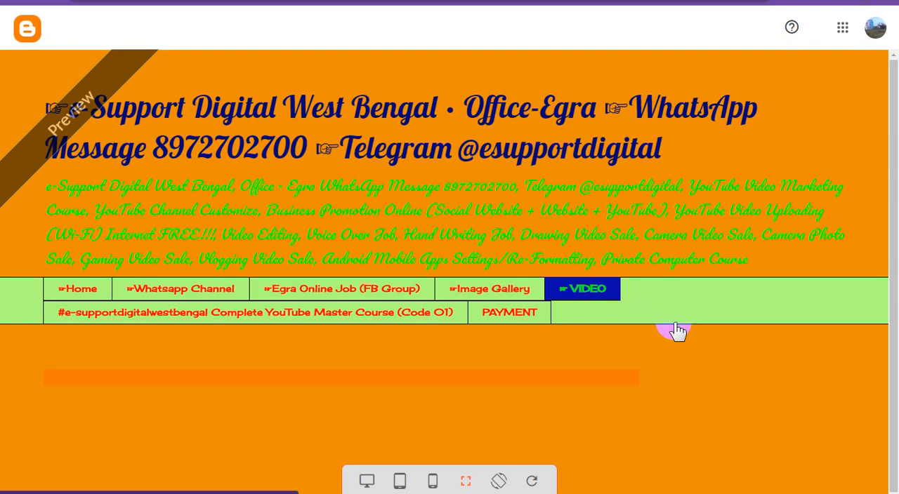
scroll(685, 332, down, 3)
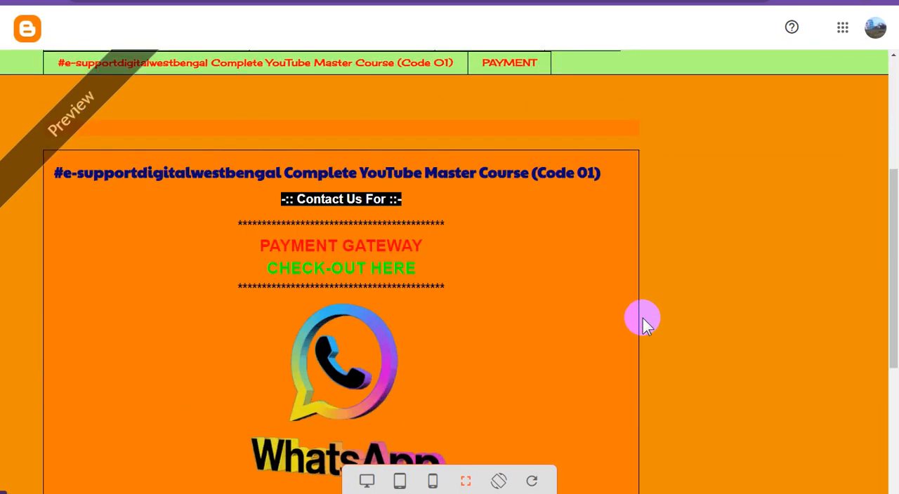
scroll(571, 298, down, 5)
scroll(571, 299, down, 5)
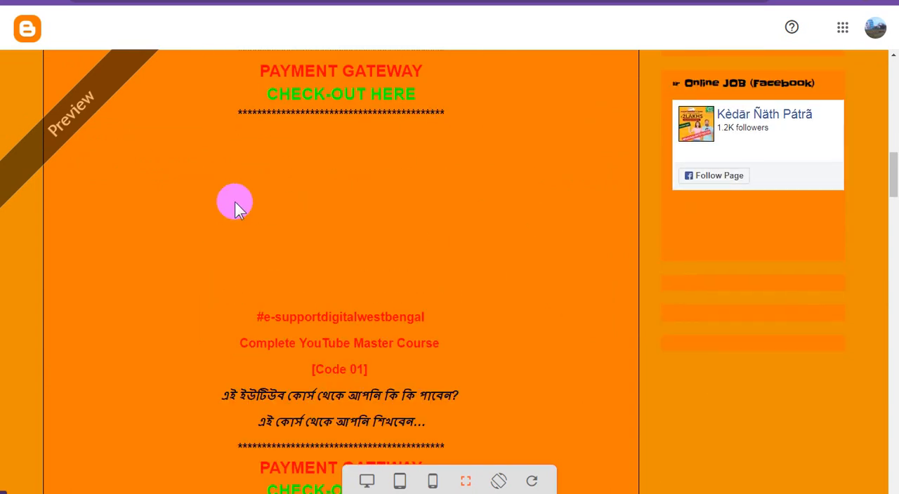
scroll(437, 267, up, 3)
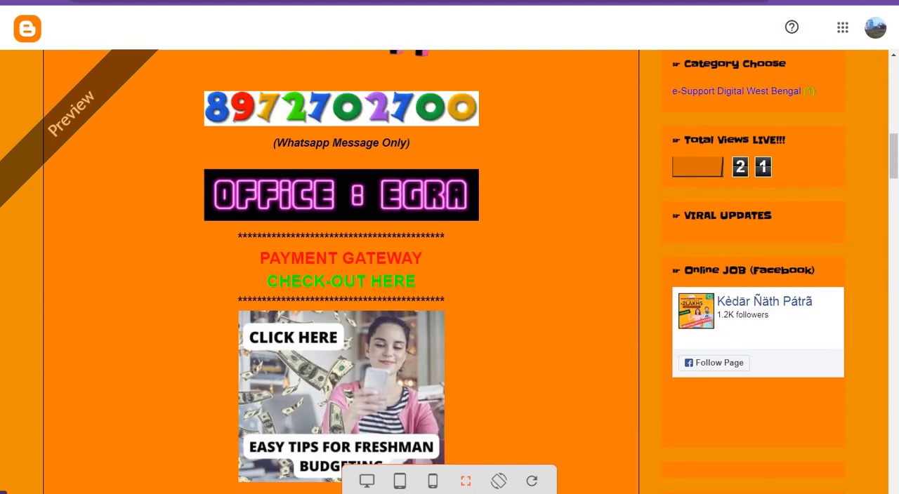
key(ctrl+w)
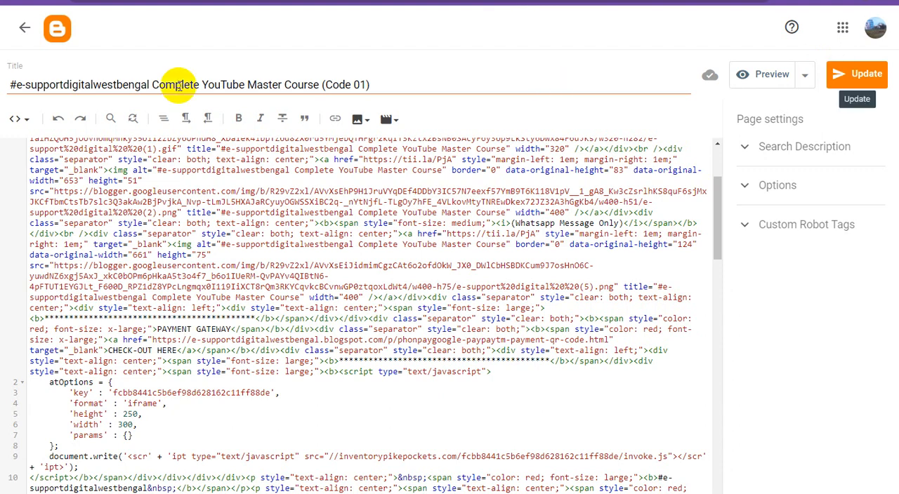
click(23, 29)
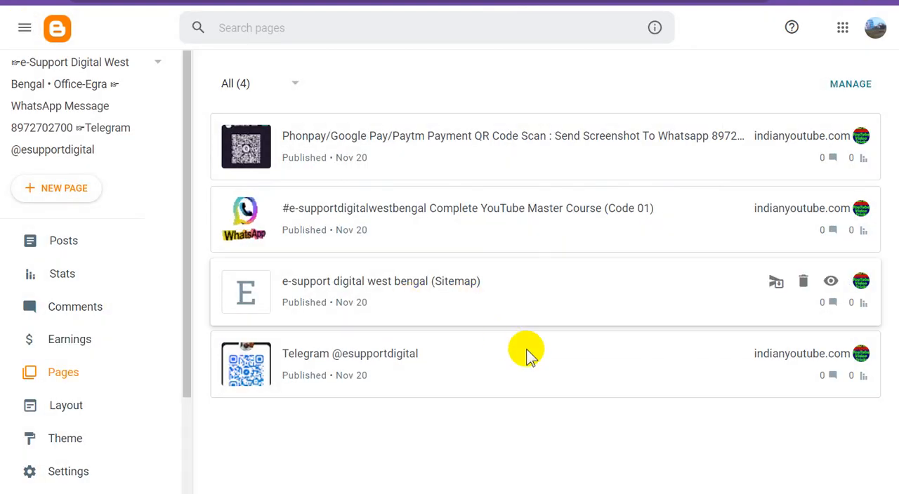
View the published Telegram page, inspect the banner below the QR code image, and go back to the Blogger page list.
mouse_move(829, 356)
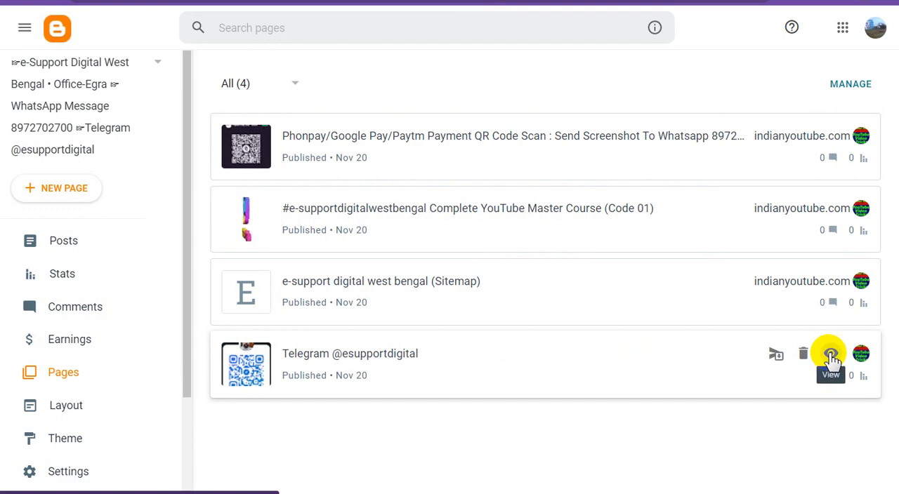
click(831, 355)
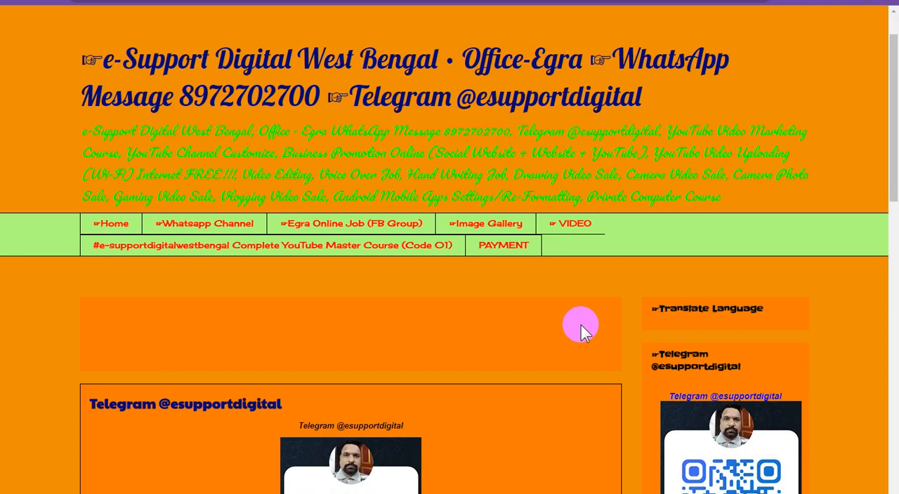
scroll(580, 327, down, 3)
scroll(569, 334, down, 1)
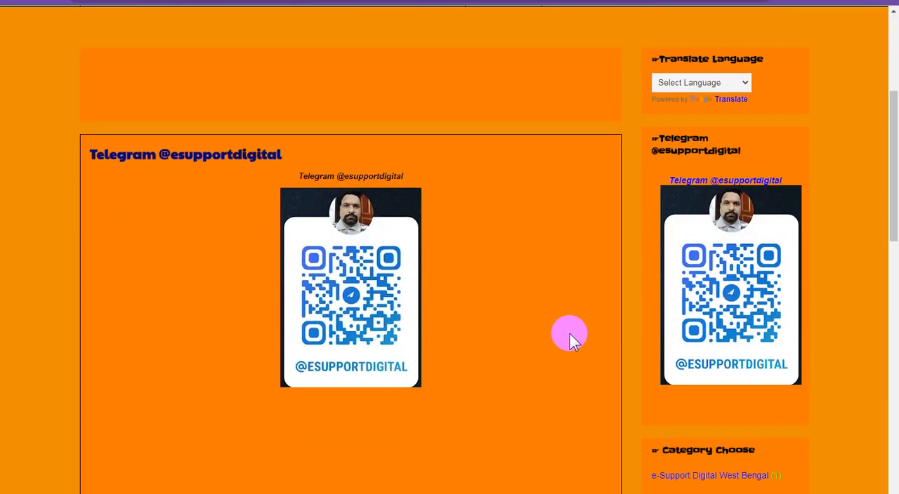
scroll(570, 331, down, 2)
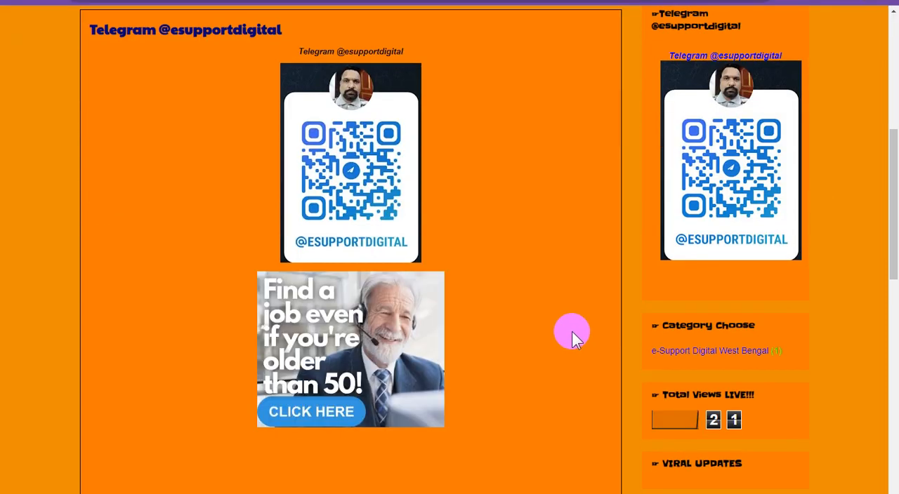
scroll(572, 332, down, 2)
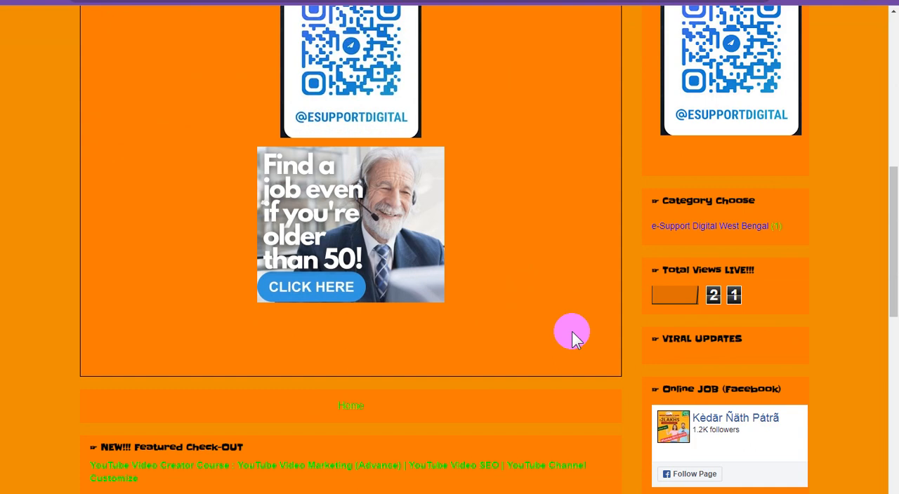
scroll(572, 331, up, 2)
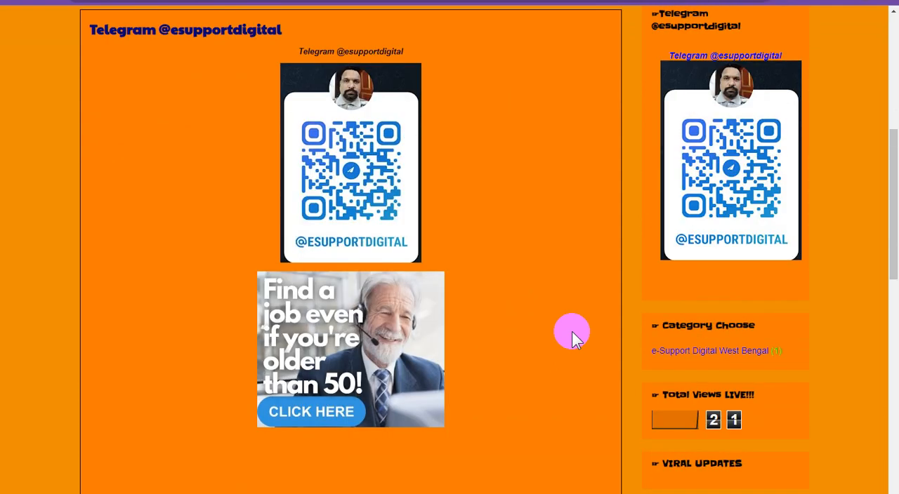
scroll(572, 332, up, 6)
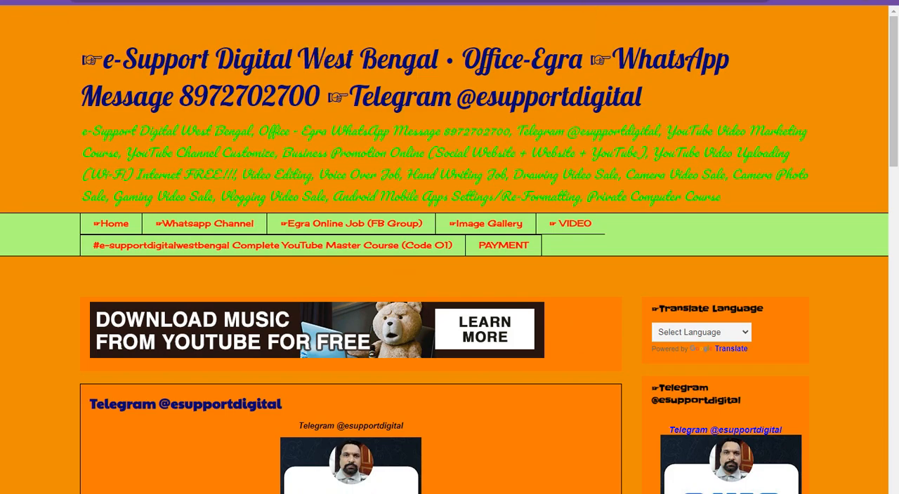
click(140, 2)
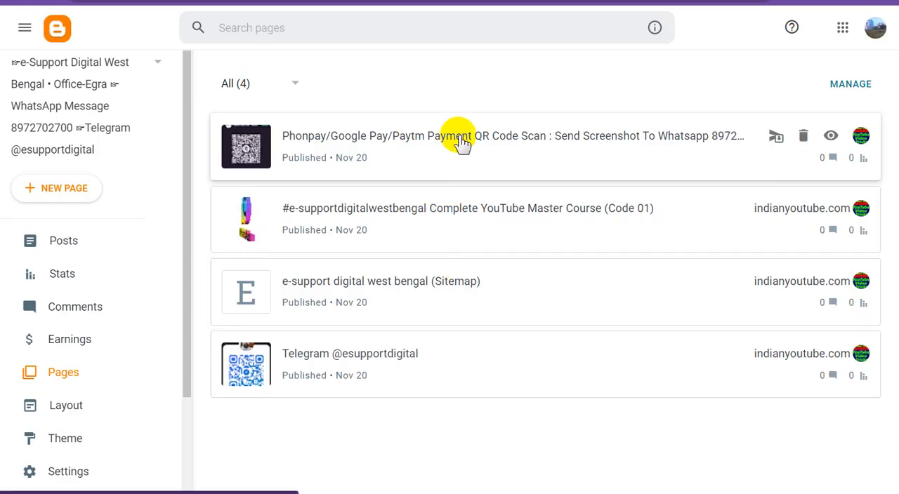
Open the Phonpay/Google Pay/Paytm payment page in Compose view and add a centred "ads" line above the Payment Here image.
click(458, 140)
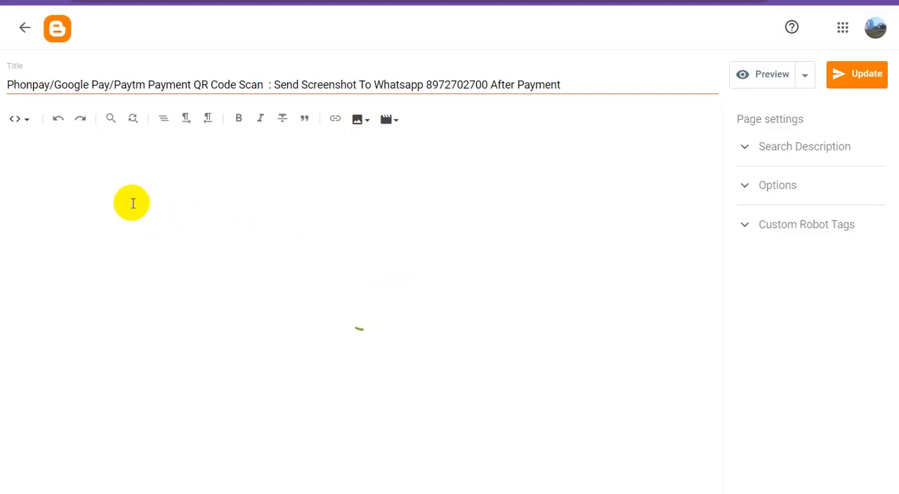
click(21, 120)
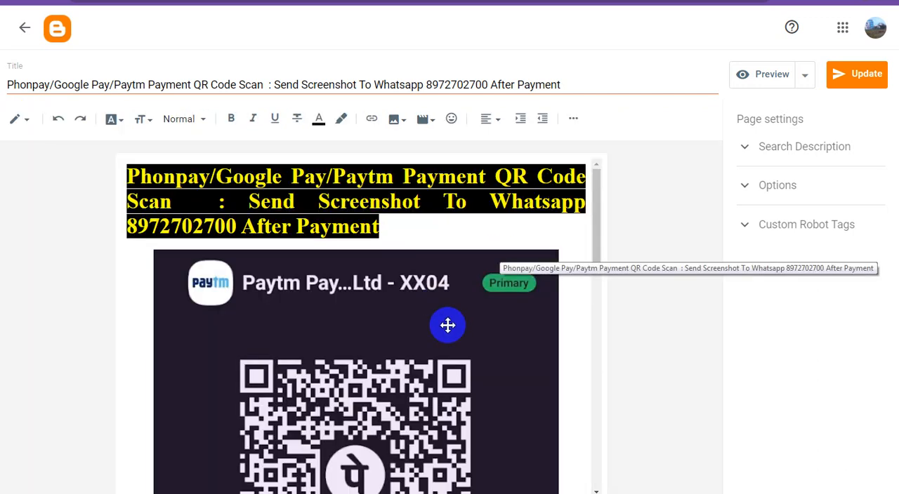
scroll(501, 323, down, 5)
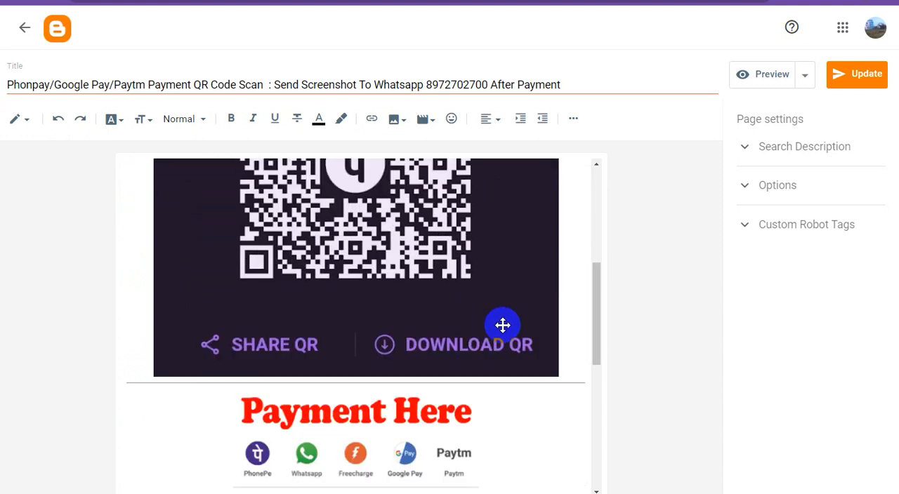
scroll(502, 325, down, 5)
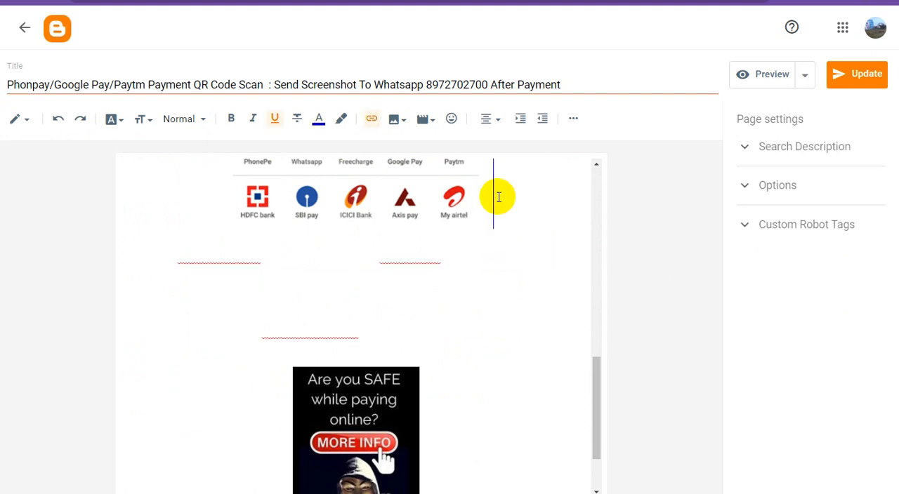
scroll(504, 217, up, 2)
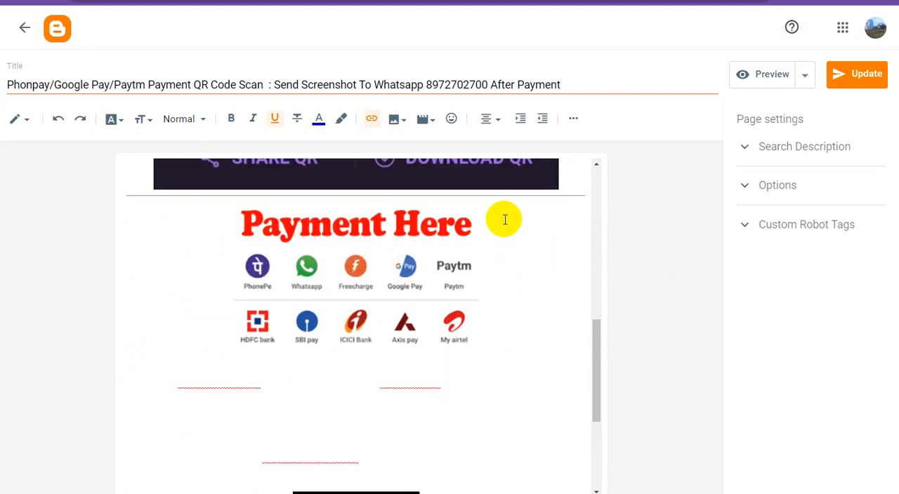
scroll(504, 220, up, 2)
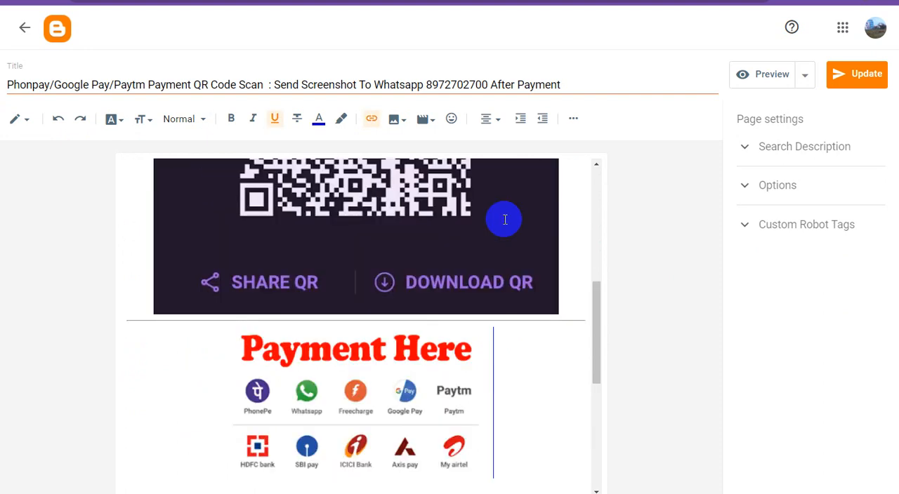
click(205, 368)
key(Return)
key(Up)
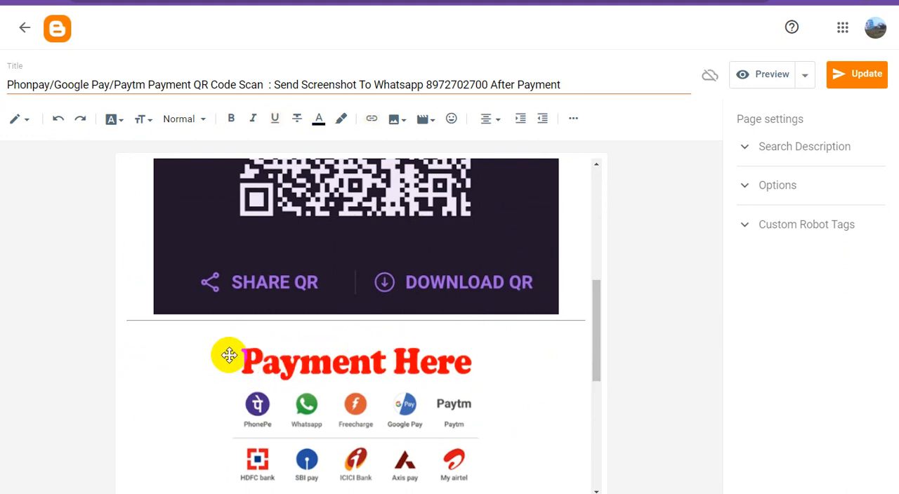
text(ads)
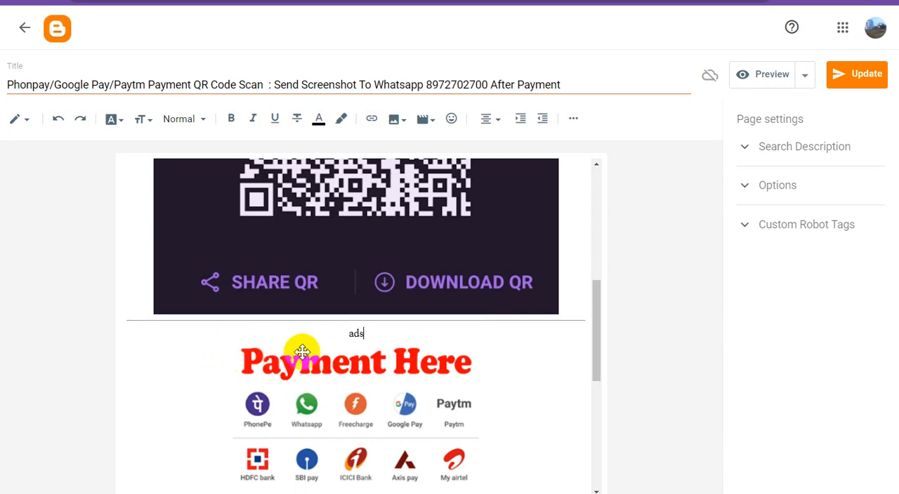
In the payment page's HTML, replace the "ads" placeholder with the copied 300 × 250 iframe ad script and update the page.
click(32, 123)
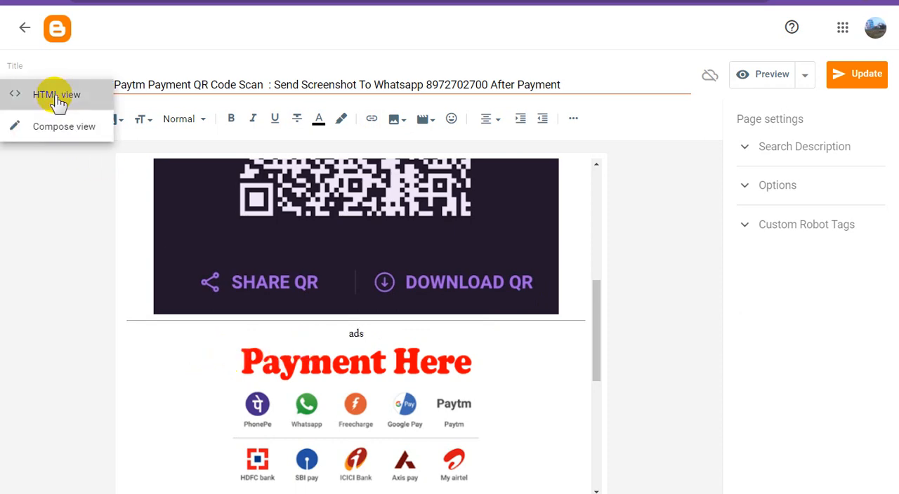
key(Return)
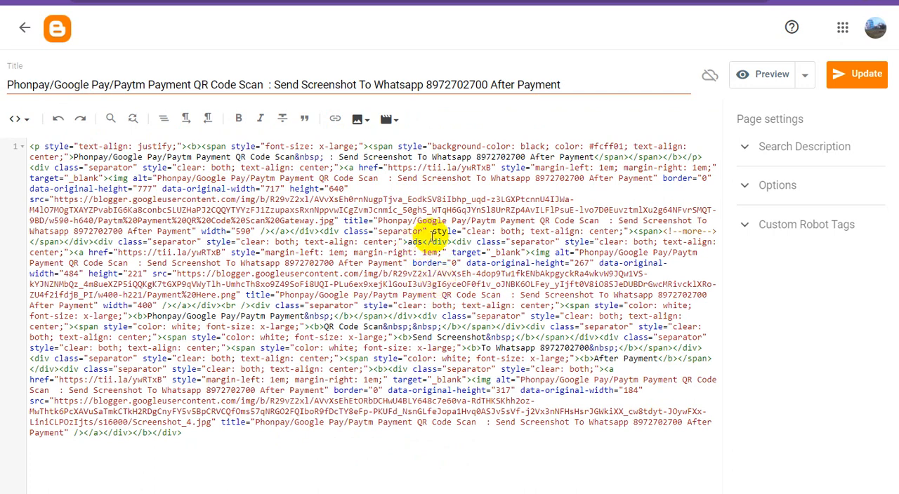
double_click(423, 242)
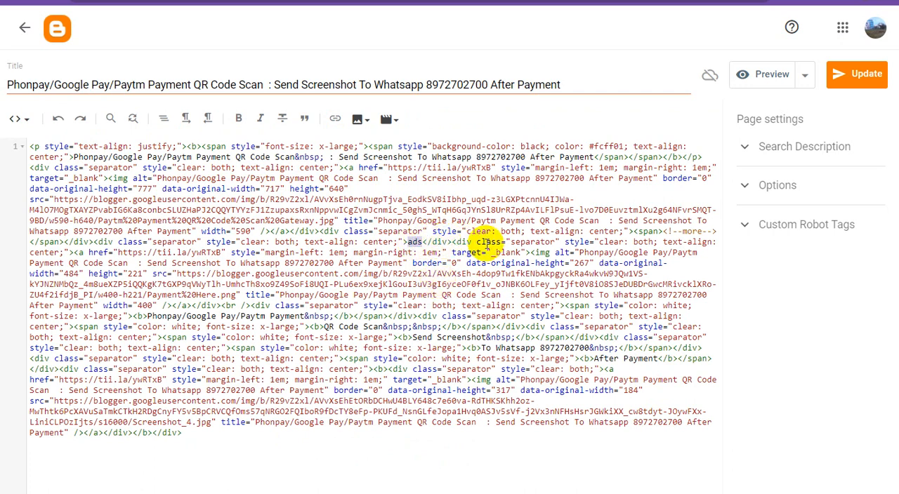
text(<script type="text/javascript"> 	atOptions = { 		'key' : 'fcbb8441c5b6ef98d628162c11ff88de', 		'format' : 'iframe', 		'height' : 250, 		'width' : 300, 		'params' : {} 	}; 	document.write('<scr' + 'ipt type="text/javascript" src="//inventorypikepockets.com/fcbb8441c5b6ef98d628162c11ff88de/invoke.js"></scr' + 'ipt>'); </script>)
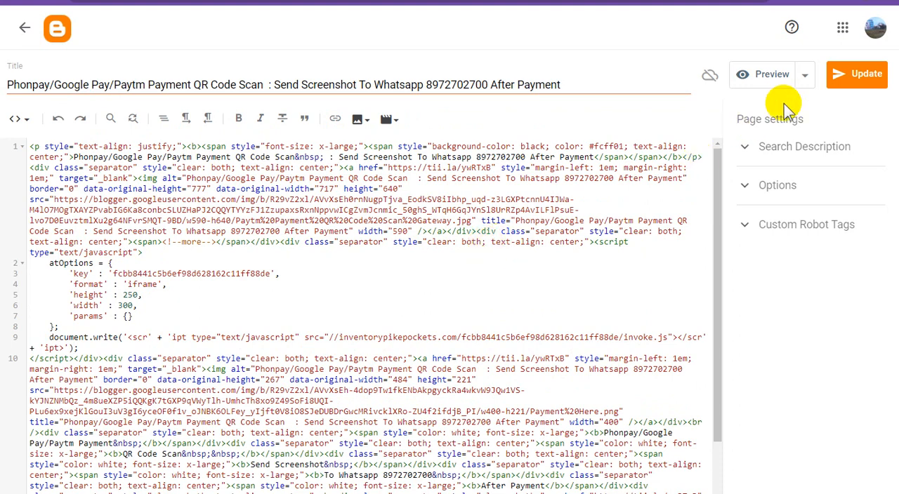
click(852, 82)
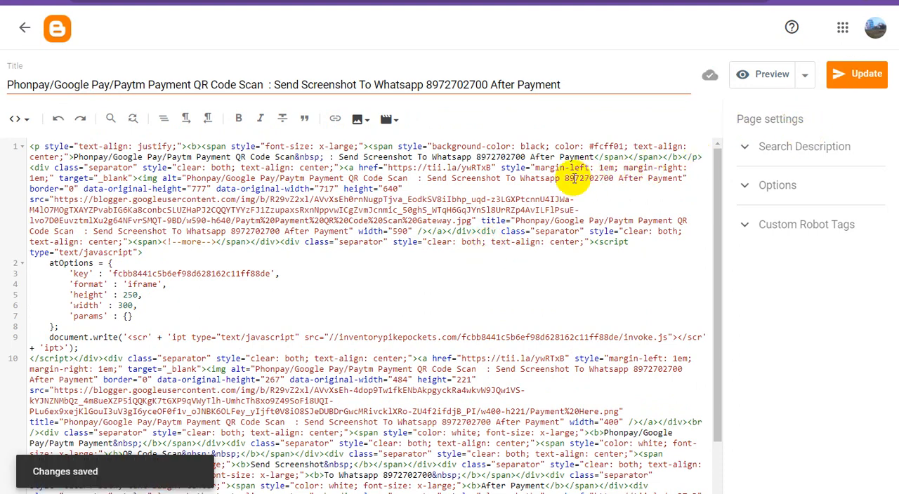
Preview the payment page, examine the ad between the QR code and the Payment Here image, and return to the editor.
click(772, 77)
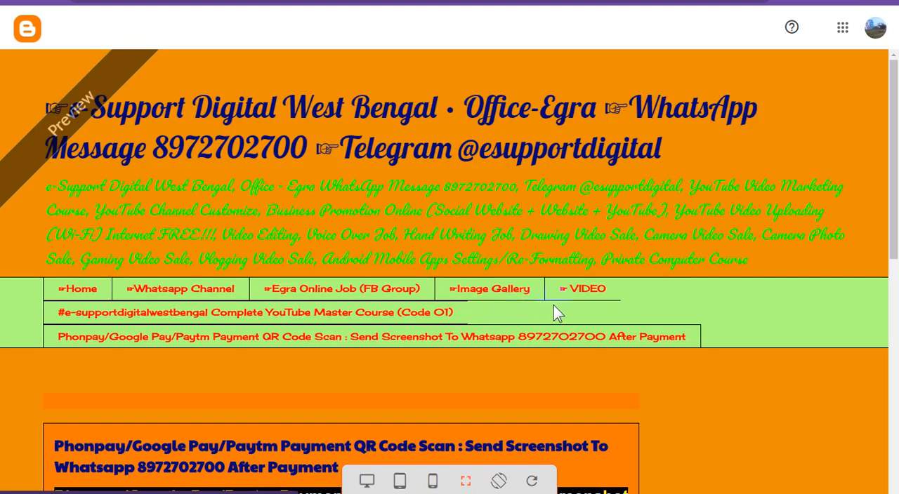
scroll(554, 312, down, 3)
scroll(552, 308, down, 3)
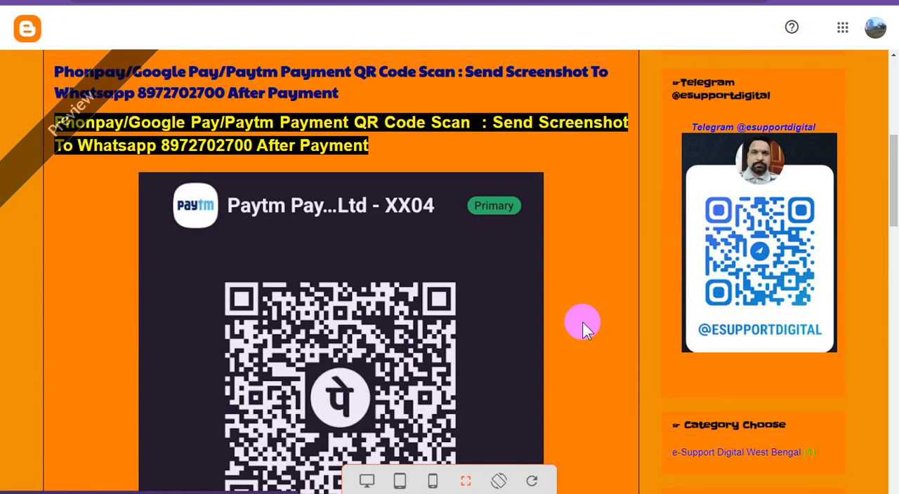
scroll(585, 321, down, 6)
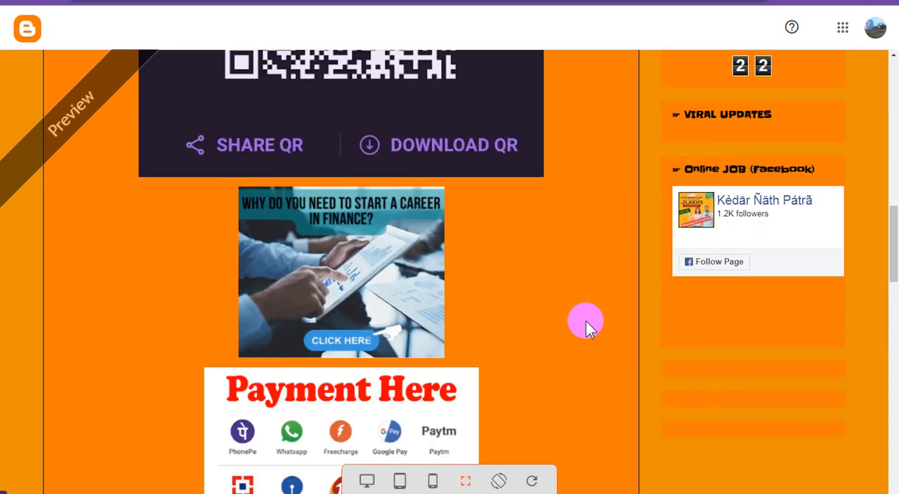
scroll(585, 321, down, 4)
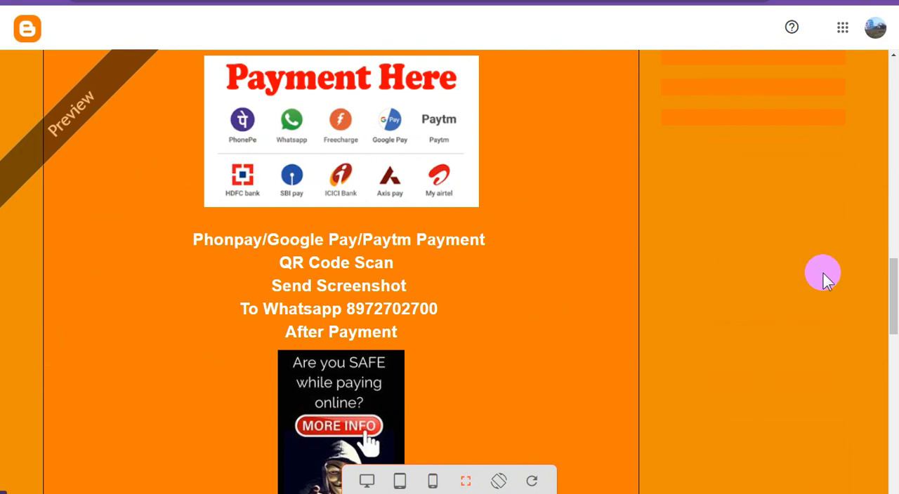
scroll(578, 293, up, 10)
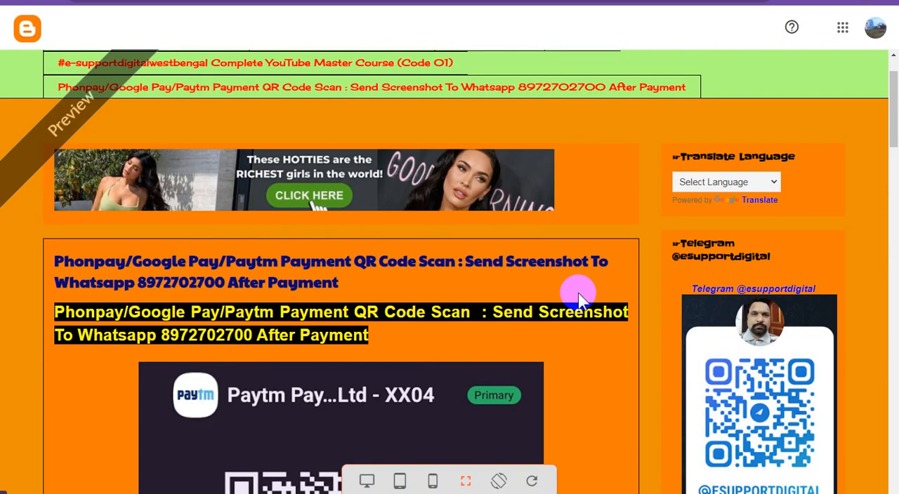
scroll(579, 292, down, 2)
scroll(580, 292, down, 5)
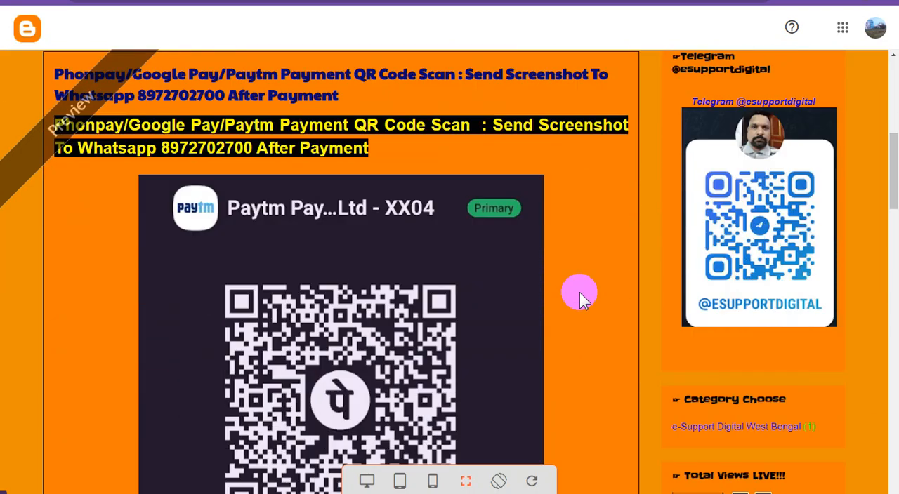
scroll(579, 292, down, 4)
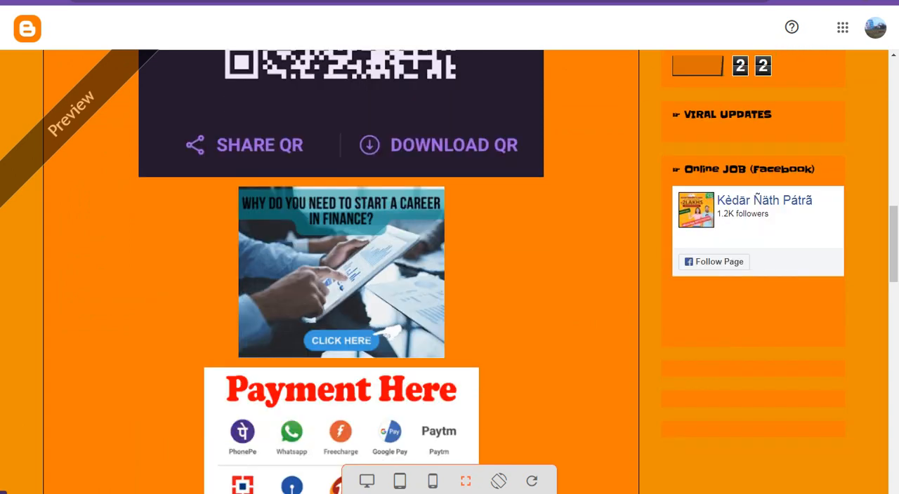
click(629, 1)
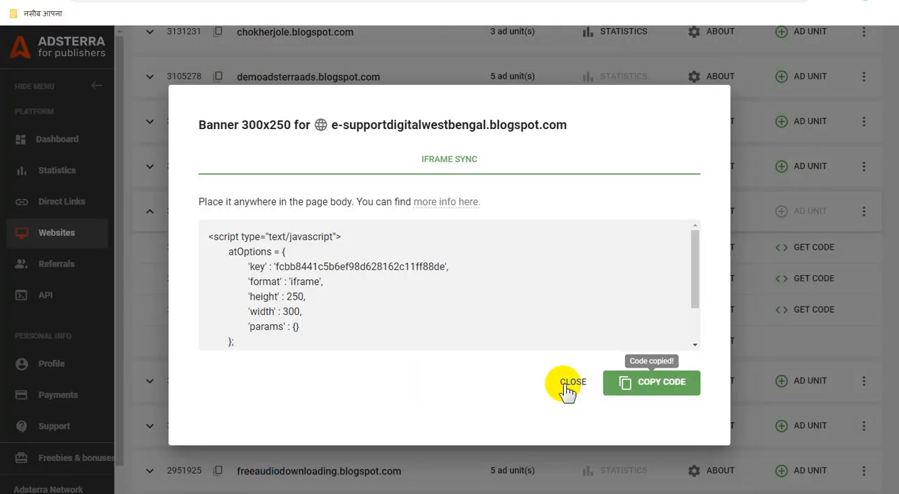
Switch to Adsterra, reload the Websites page and look through the list of approved websites.
click(571, 384)
click(558, 383)
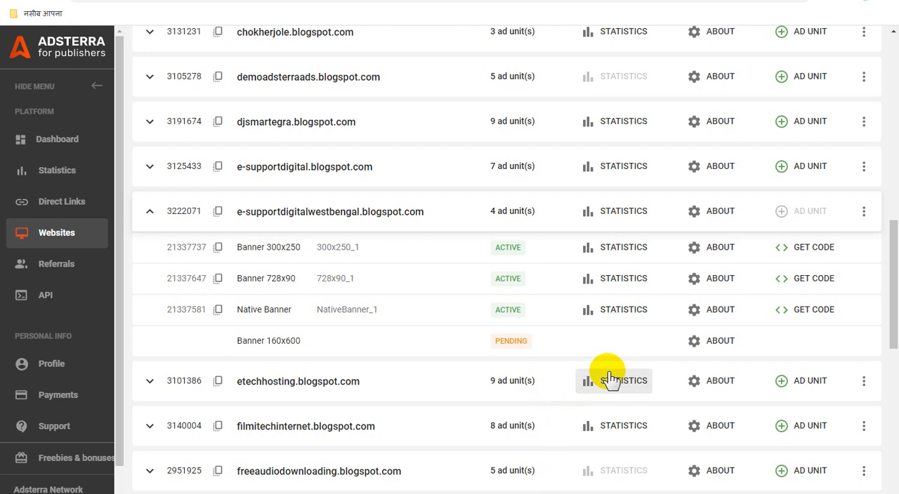
click(656, 324)
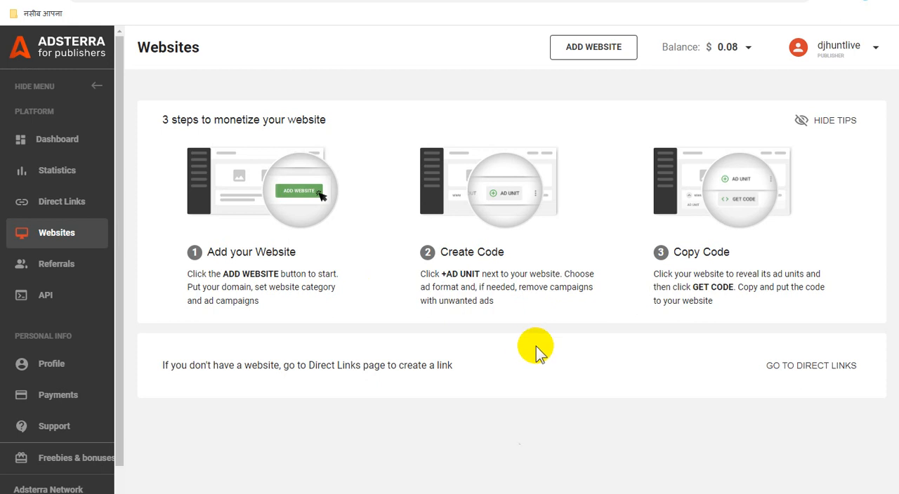
scroll(542, 350, down, 1)
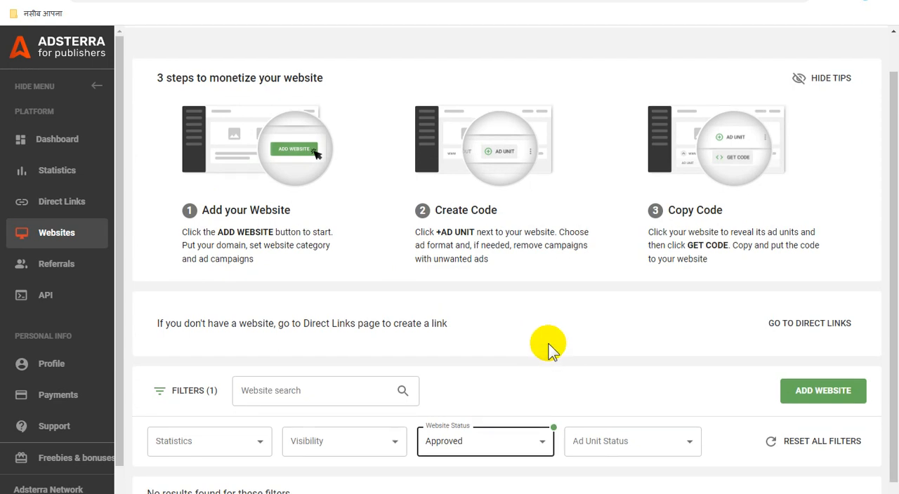
scroll(545, 342, up, 1)
scroll(548, 348, down, 10)
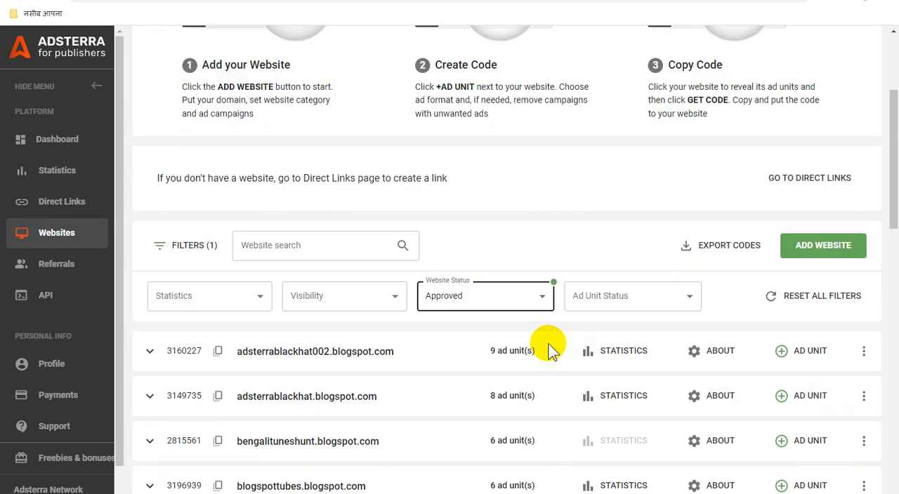